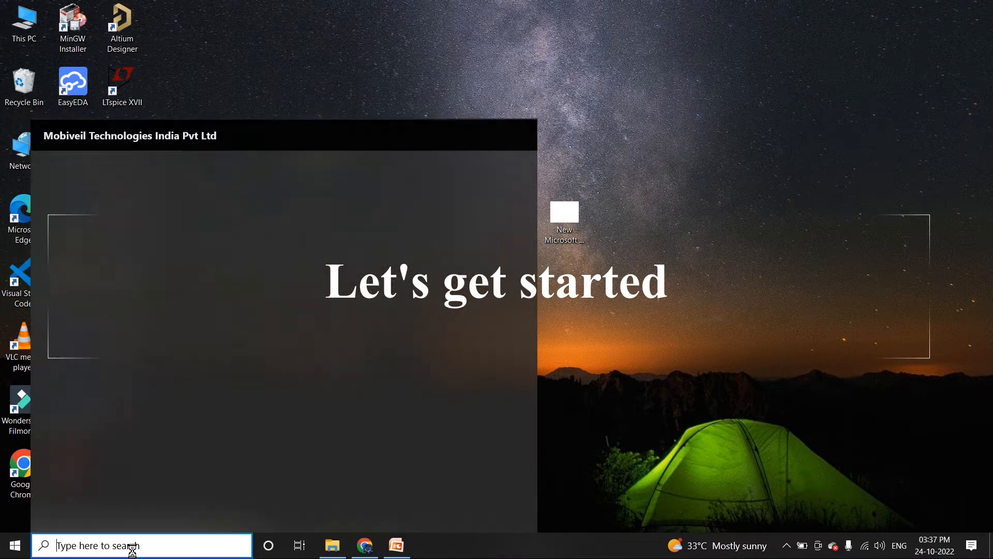
# Find and open Proteus 8 Professional.
pyautogui.write('p')
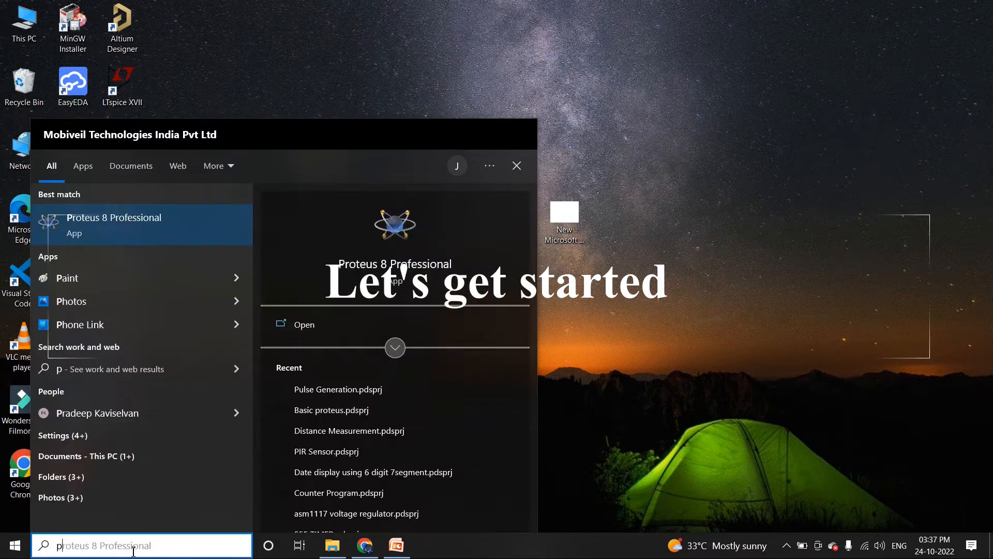
pyautogui.write('roteus')
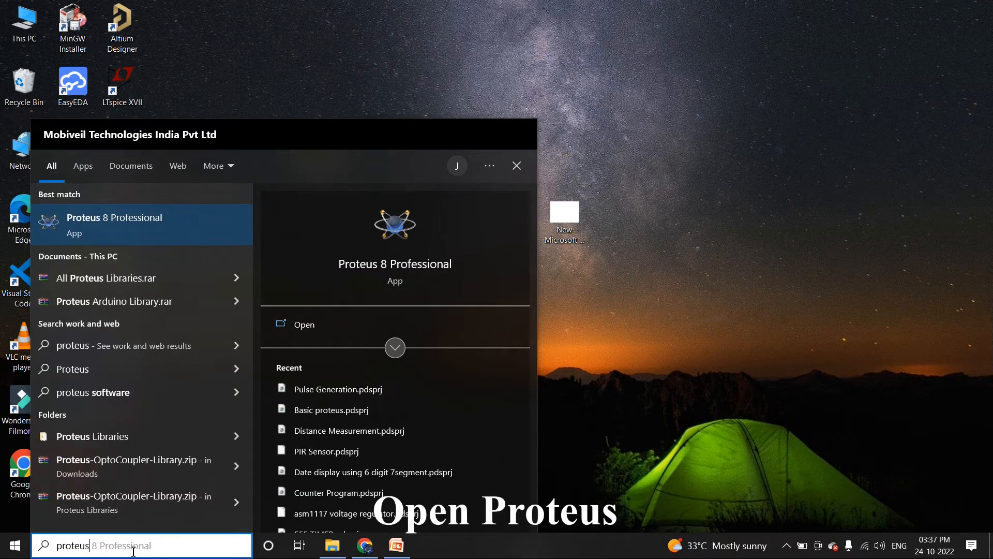
pyautogui.click(191, 230)
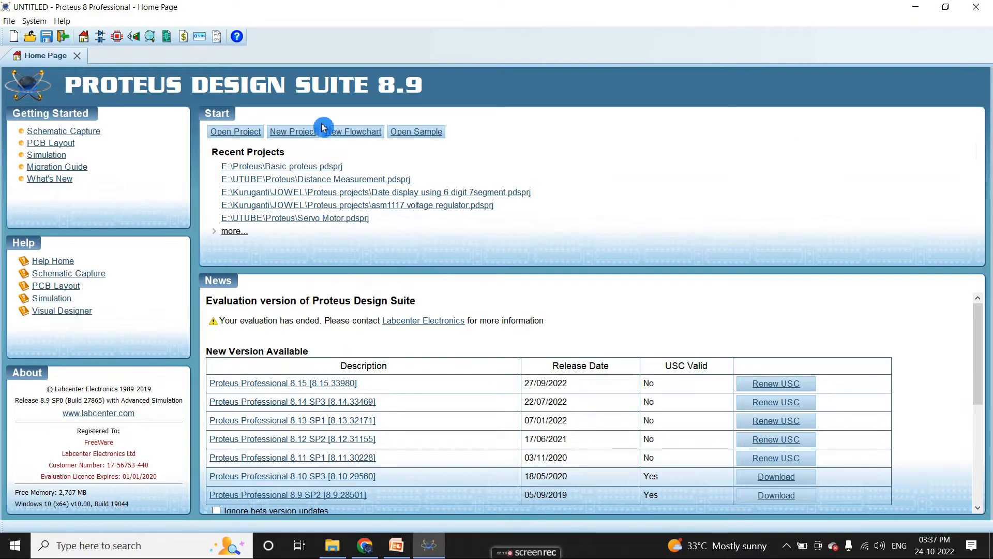
# Start a new project and name it Pulse Generation.
pyautogui.click(308, 146)
pyautogui.click(294, 131)
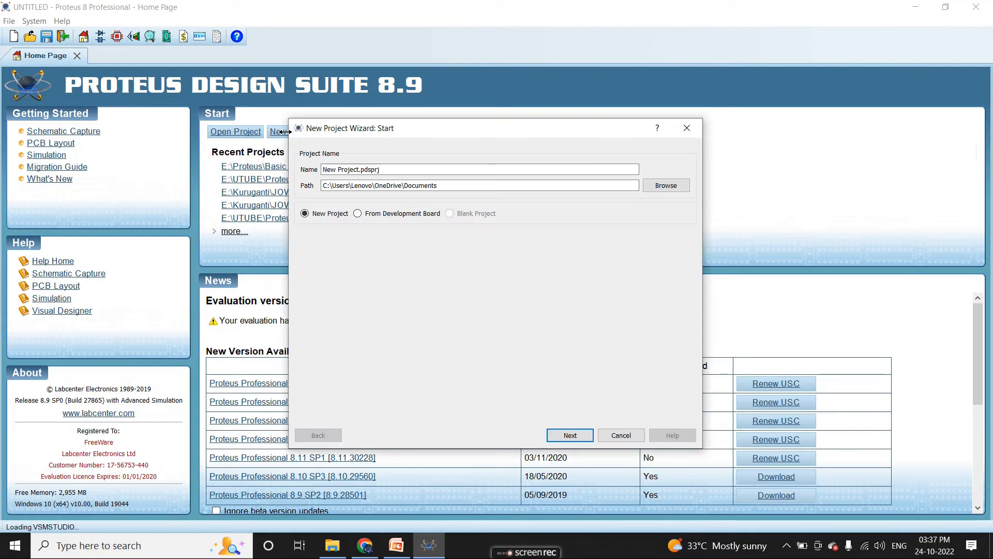
pyautogui.click(381, 202)
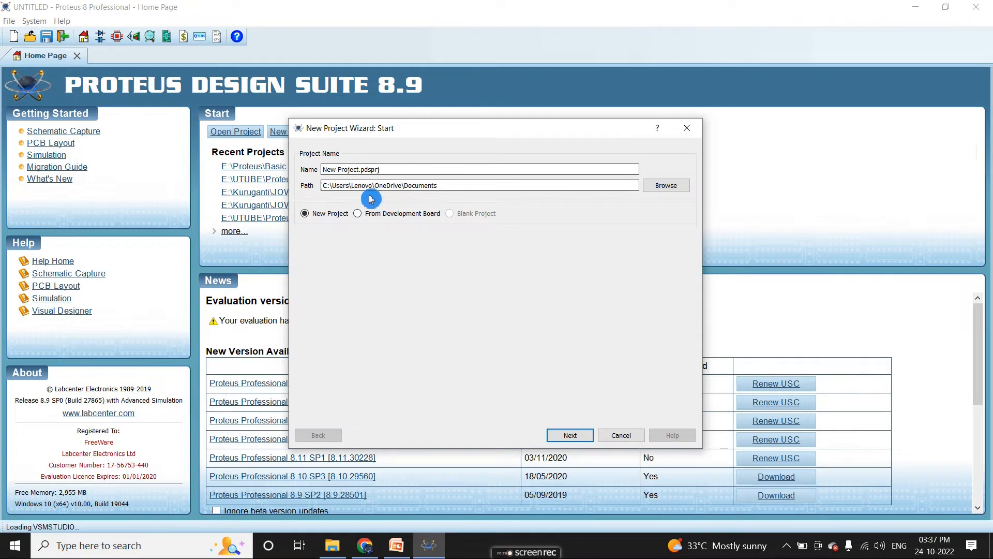
pyautogui.click(372, 218)
pyautogui.press('BackSpace')
pyautogui.press('BackSpace')
pyautogui.press('BackSpace')
pyautogui.press('BackSpace')
pyautogui.press('BackSpace')
pyautogui.press('BackSpace')
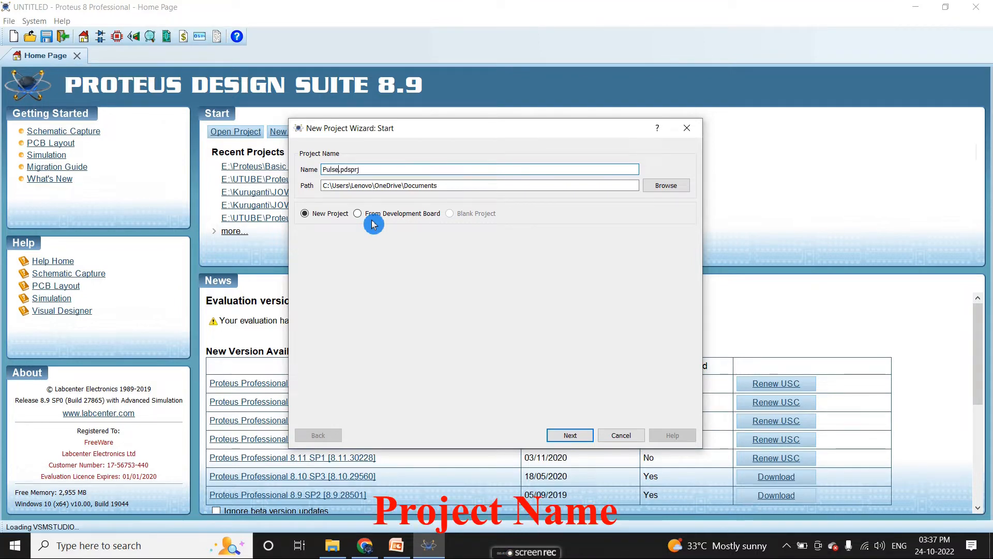
pyautogui.write('Ge')
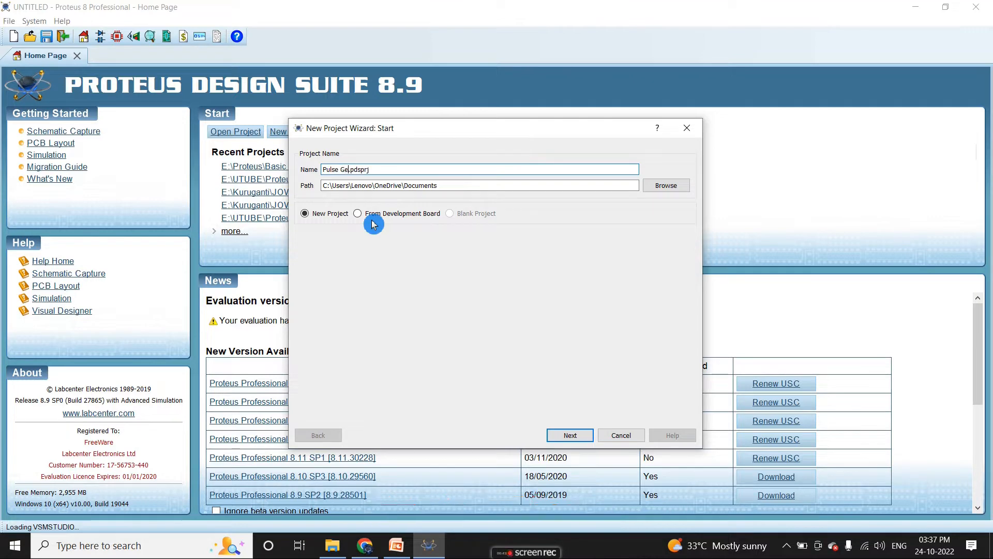
pyautogui.write('neration')
# Set the project's save location to the Proteus folder on New Volume (E:).
pyautogui.click(667, 185)
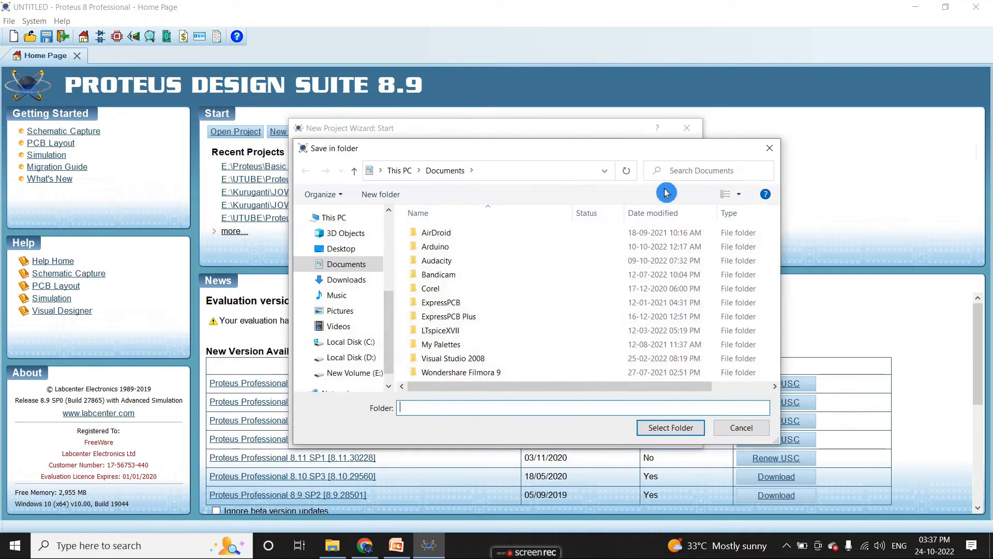
pyautogui.click(352, 373)
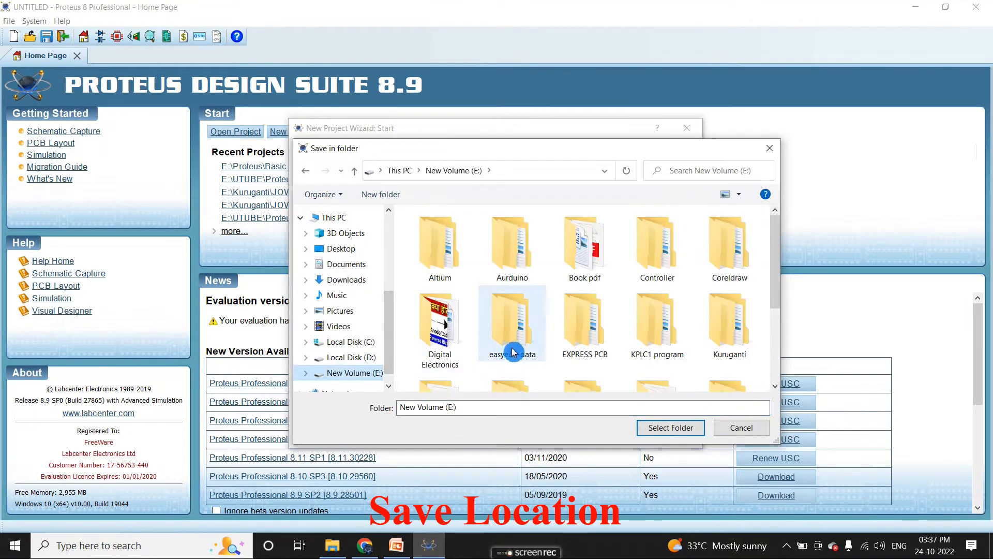
pyautogui.scroll(-2, 514, 353)
pyautogui.click(661, 303)
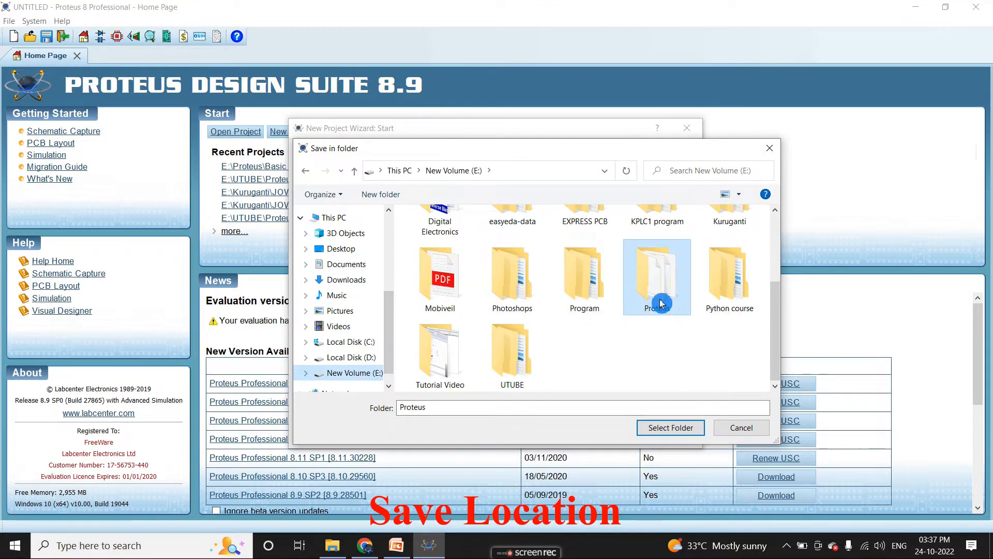
pyautogui.doubleClick(661, 303)
pyautogui.click(667, 427)
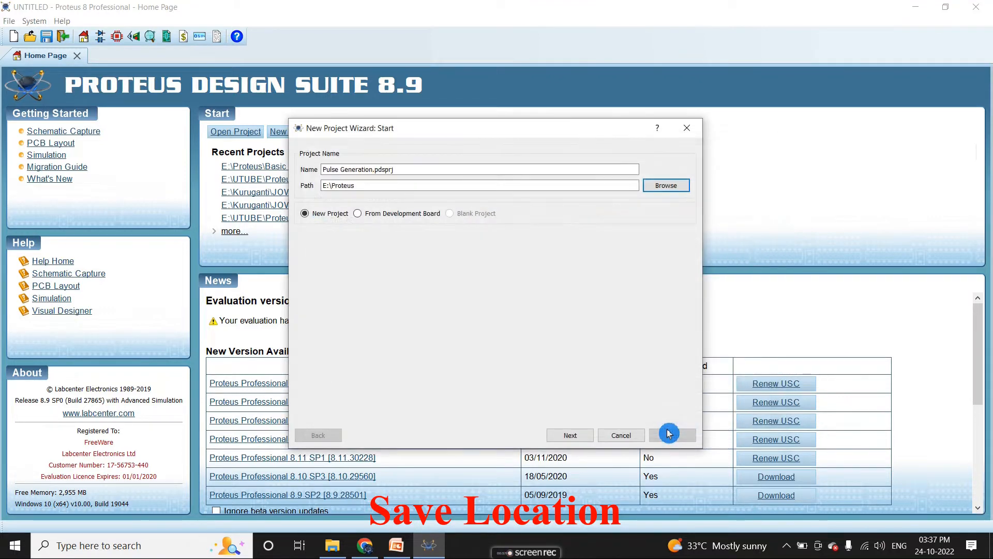
# Create the project with a schematic from the DEFAULT template, without a PCB layout or firmware project.
pyautogui.click(571, 436)
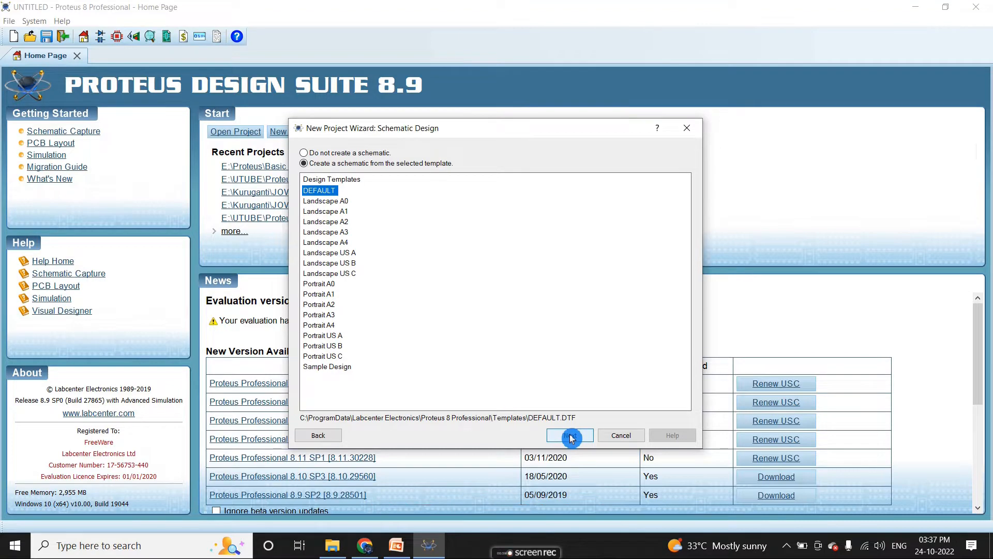
pyautogui.click(570, 435)
pyautogui.click(572, 437)
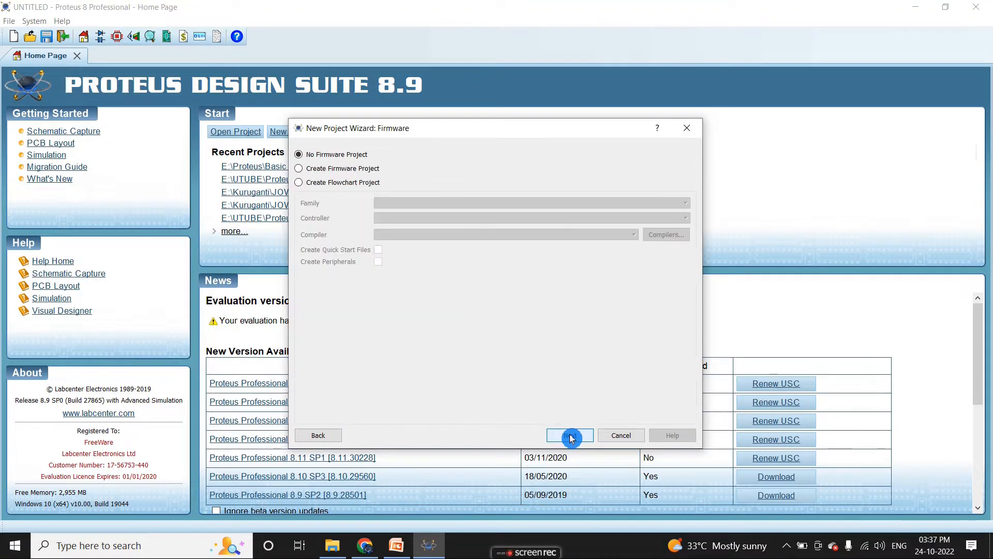
pyautogui.click(572, 437)
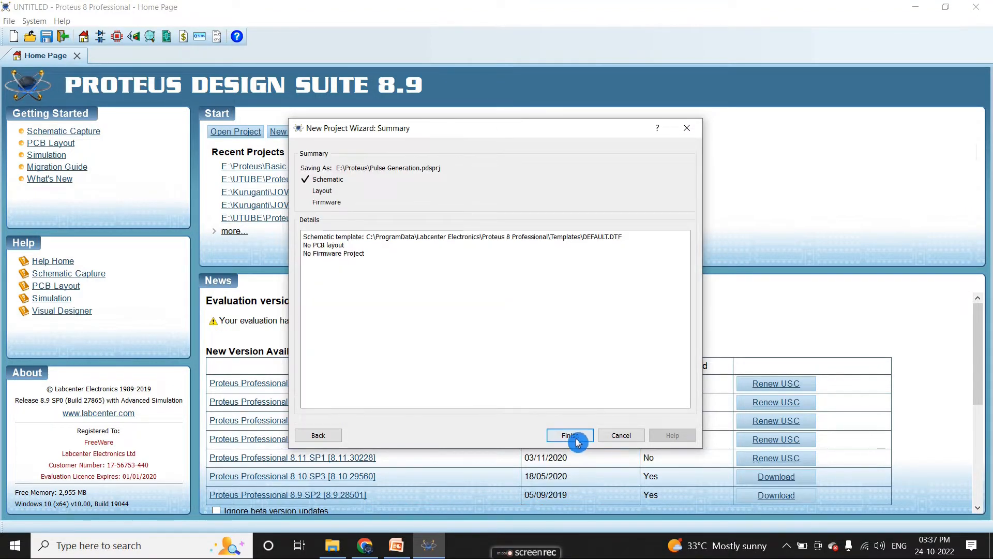
pyautogui.click(574, 438)
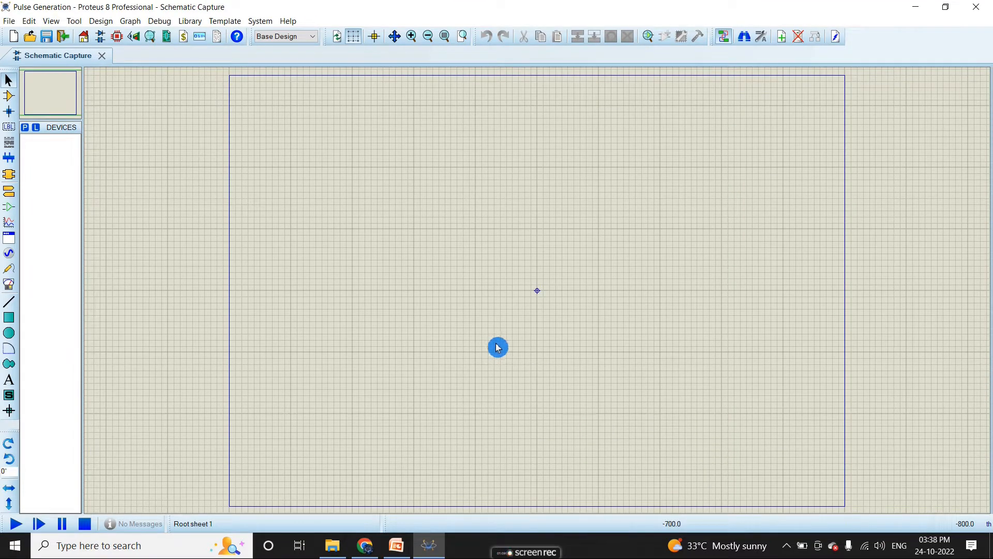
# Search the device library for 555 and place the 555 timer at the centre of the sheet.
pyautogui.click(25, 127)
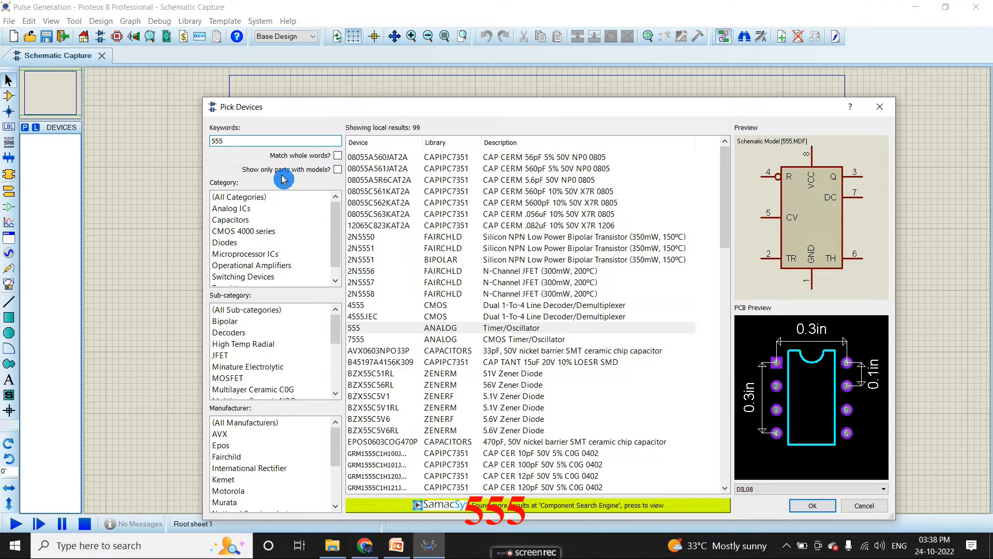
pyautogui.click(813, 506)
pyautogui.click(550, 333)
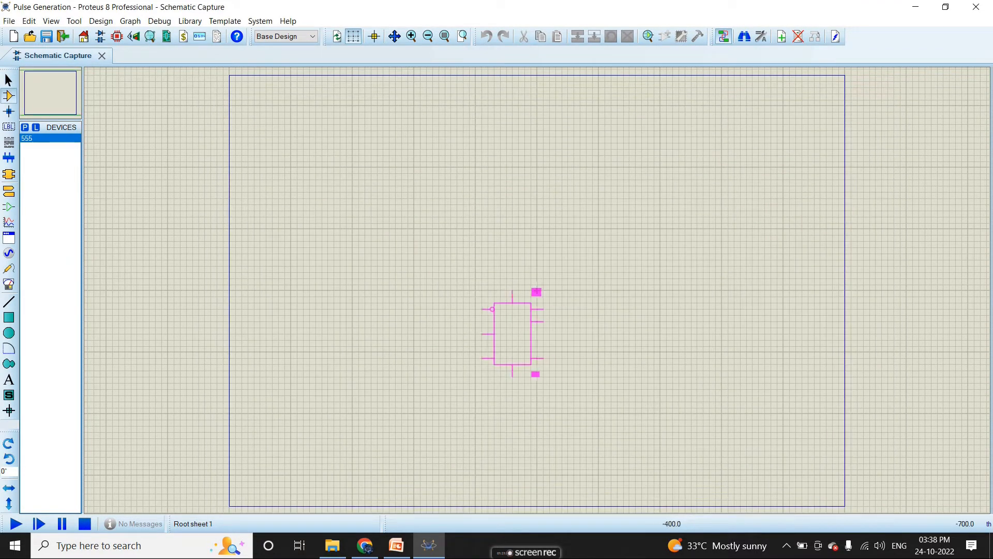
pyautogui.click(538, 291)
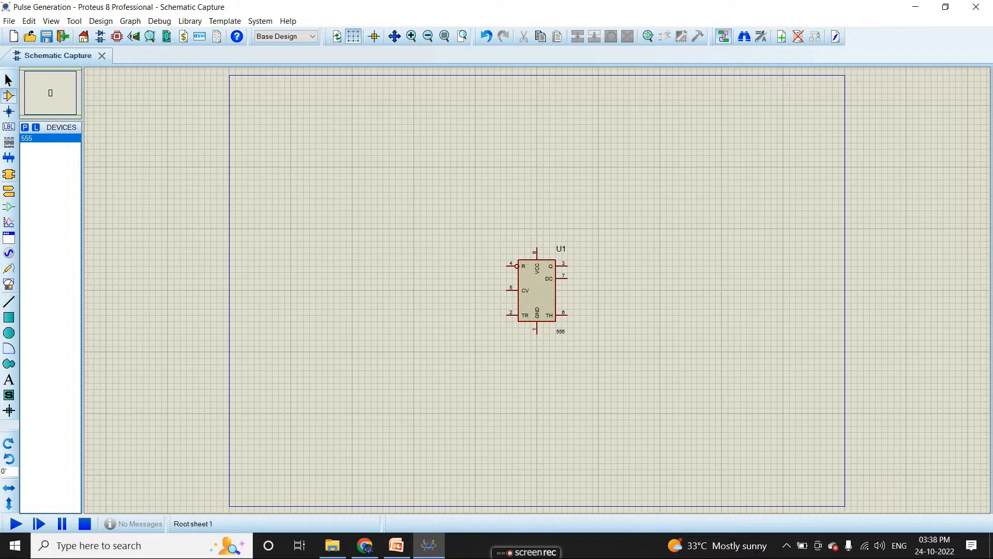
# Search the device library for minres and place two MINRES100K resistors, one above the other, left of the 555 timer.
pyautogui.click(25, 129)
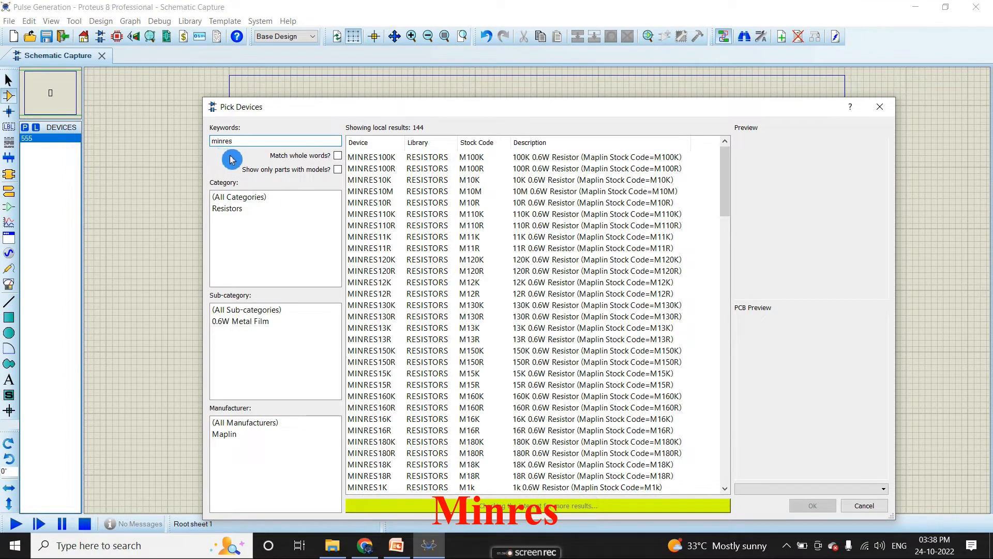
pyautogui.click(413, 160)
pyautogui.click(811, 507)
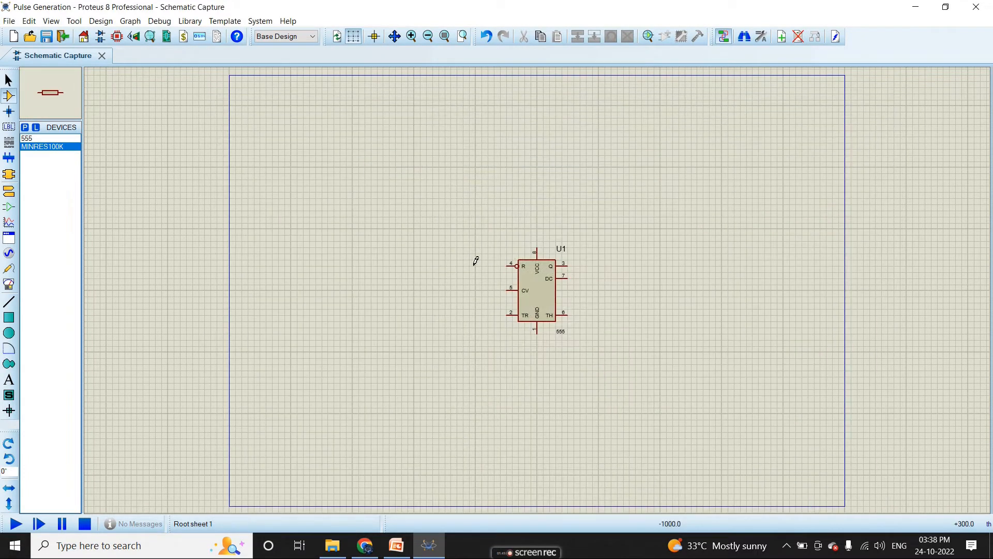
pyautogui.click(459, 253)
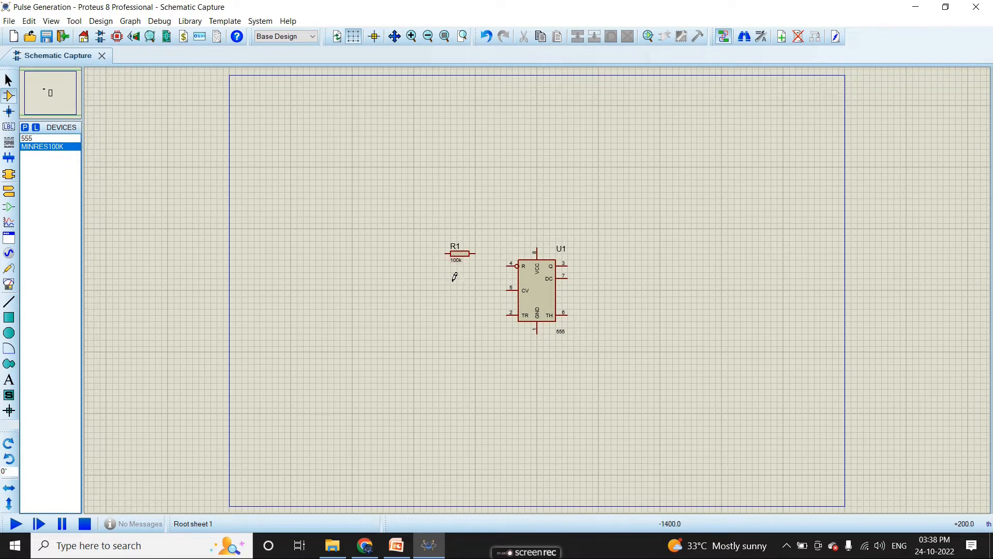
pyautogui.click(458, 284)
# Search the device library for CAPACITOR and place two C3225Y5V0J107Z/5 100uF capacitors below the resistors.
pyautogui.click(28, 131)
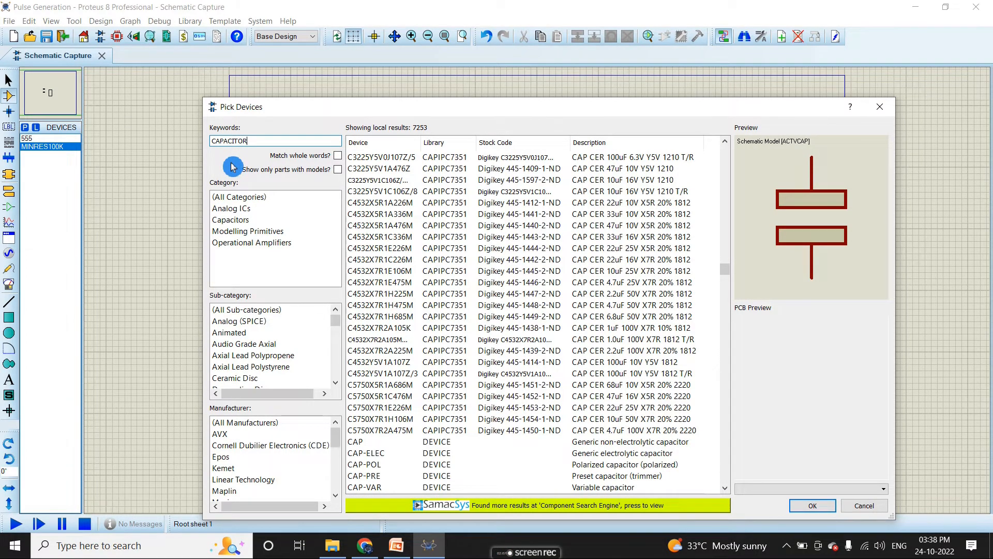
pyautogui.click(376, 160)
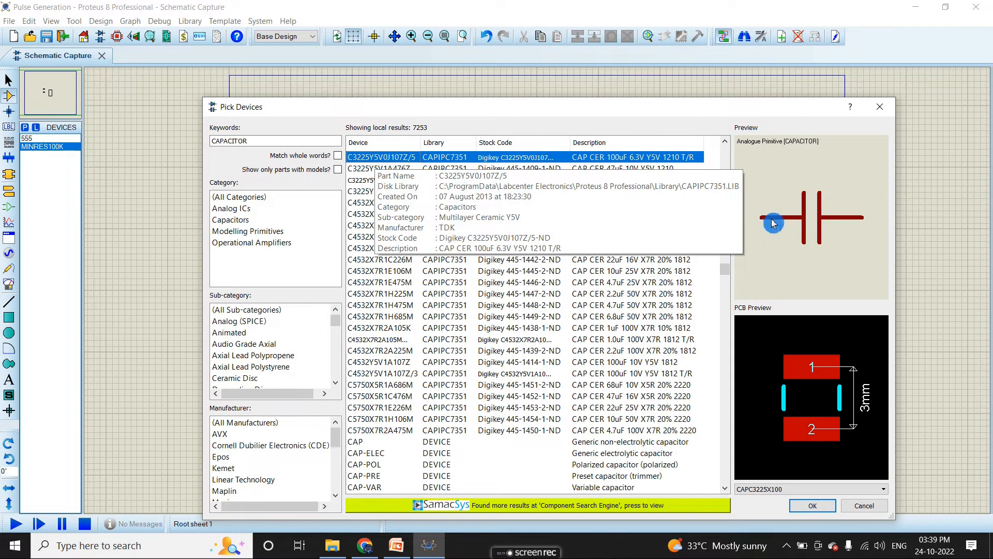
pyautogui.click(813, 505)
pyautogui.click(456, 342)
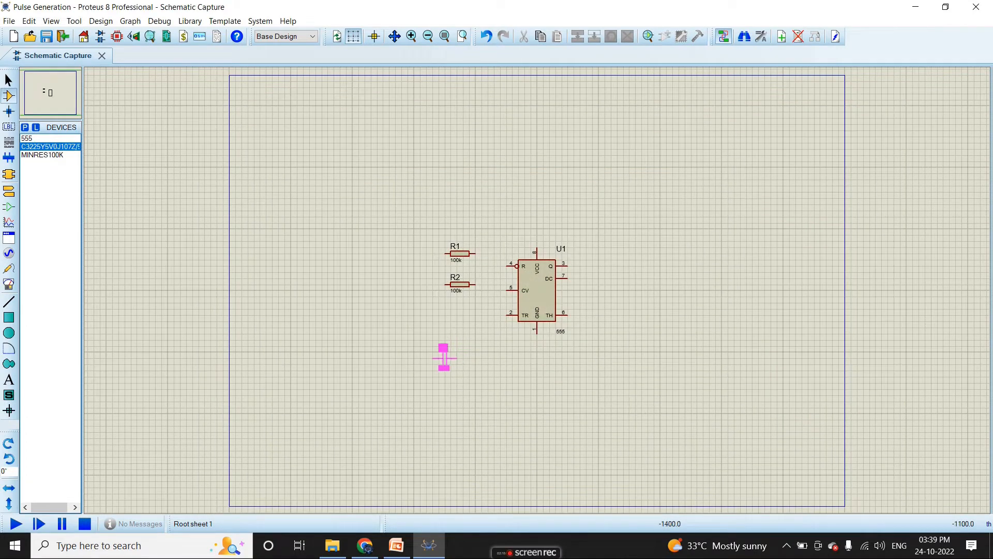
pyautogui.click(457, 335)
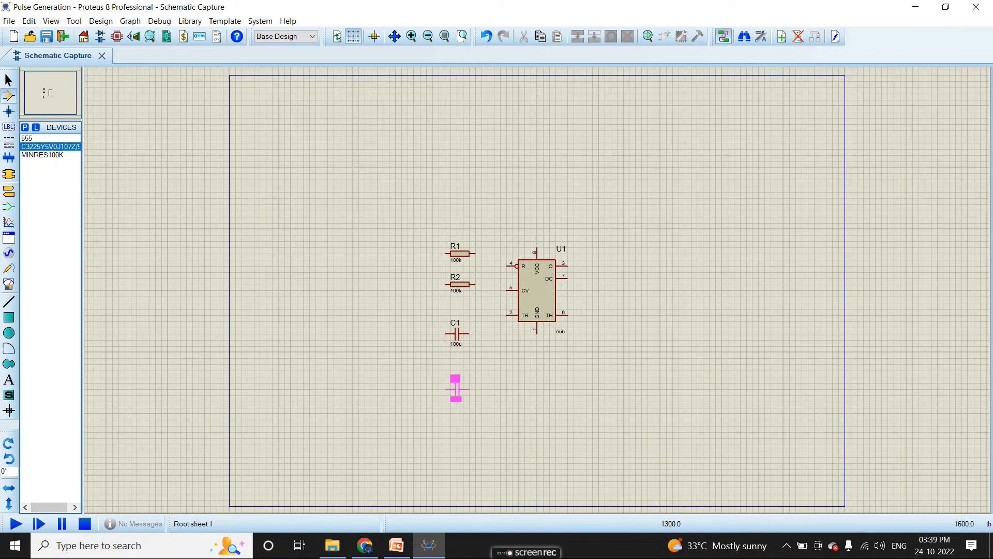
pyautogui.click(462, 376)
pyautogui.click(9, 83)
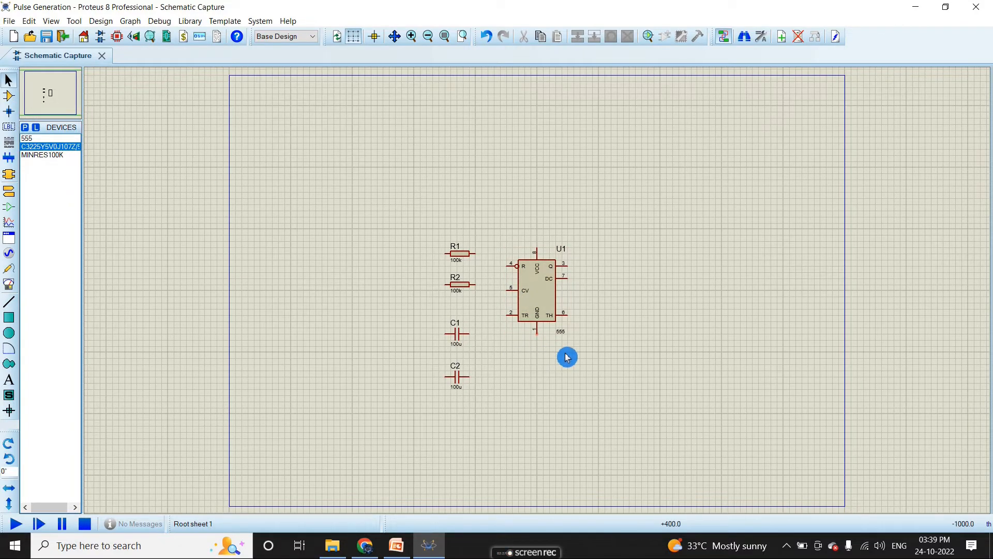
pyautogui.scroll(3, 565, 355)
pyautogui.scroll(-2, 536, 282)
pyautogui.scroll(2, 528, 275)
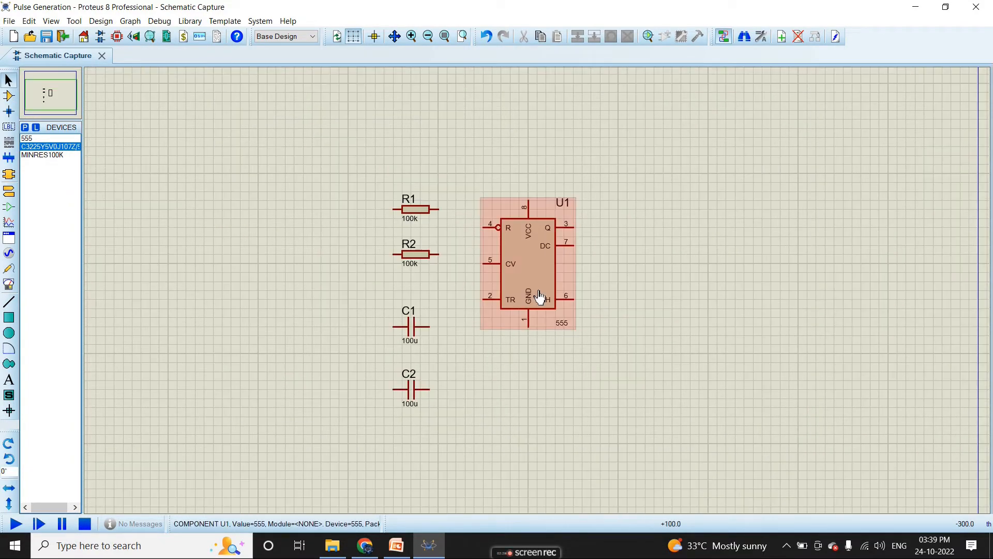
pyautogui.scroll(-1, 540, 296)
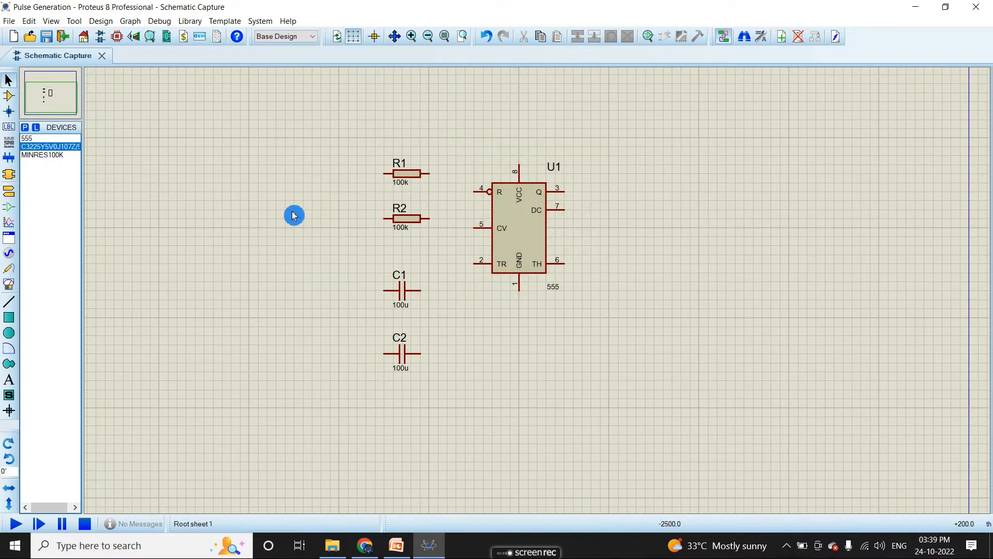
pyautogui.click(27, 128)
pyautogui.click(881, 106)
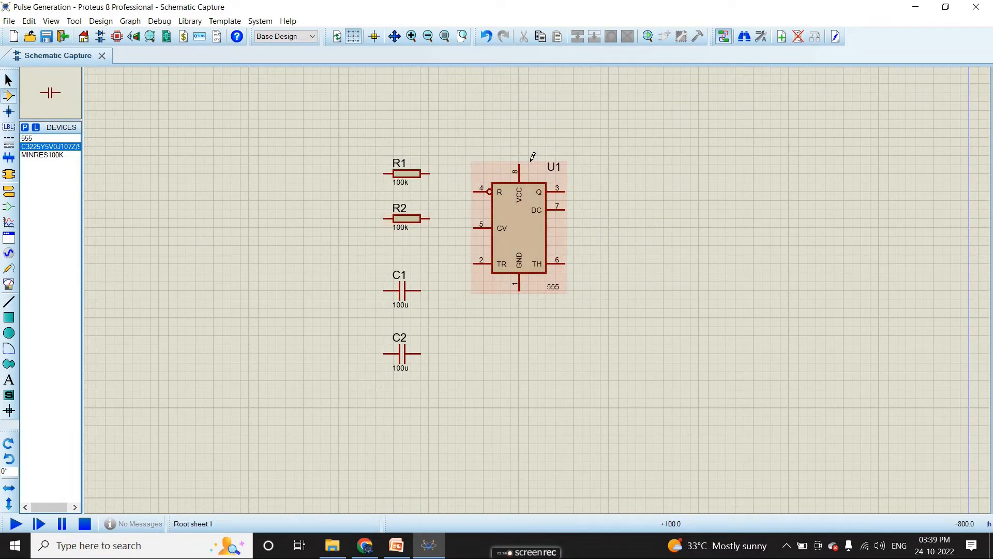
# Wire the 555 timer's reset pin 4 to its VCC pin 8, routing around the chip's upper-left corner.
pyautogui.scroll(1, 532, 155)
pyautogui.scroll(-1, 540, 294)
pyautogui.scroll(1, 530, 423)
pyautogui.scroll(-1, 538, 290)
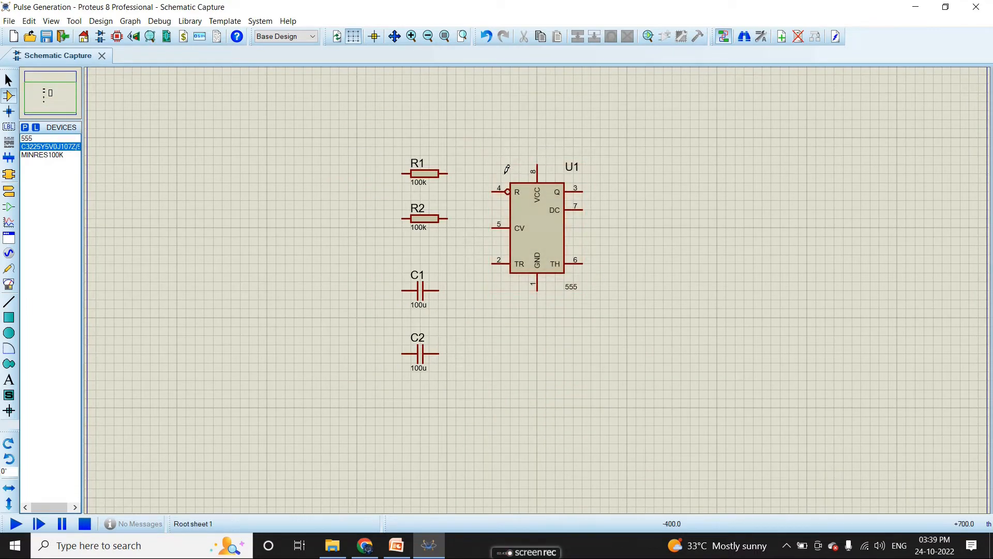
pyautogui.click(493, 191)
pyautogui.click(466, 147)
pyautogui.click(542, 163)
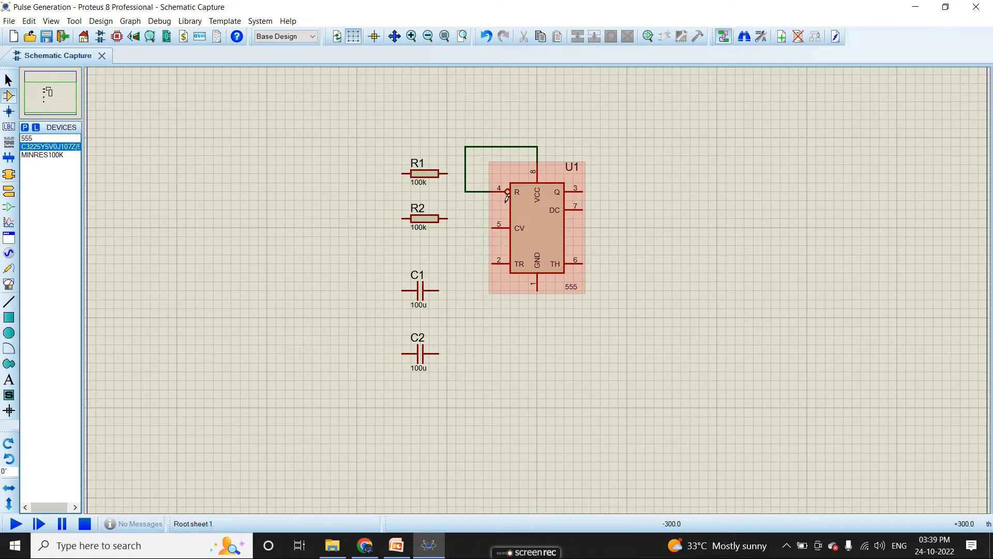
# Place a POWER terminal above the 555 timer and connect it to the VCC pin 8 wire.
pyautogui.click(10, 192)
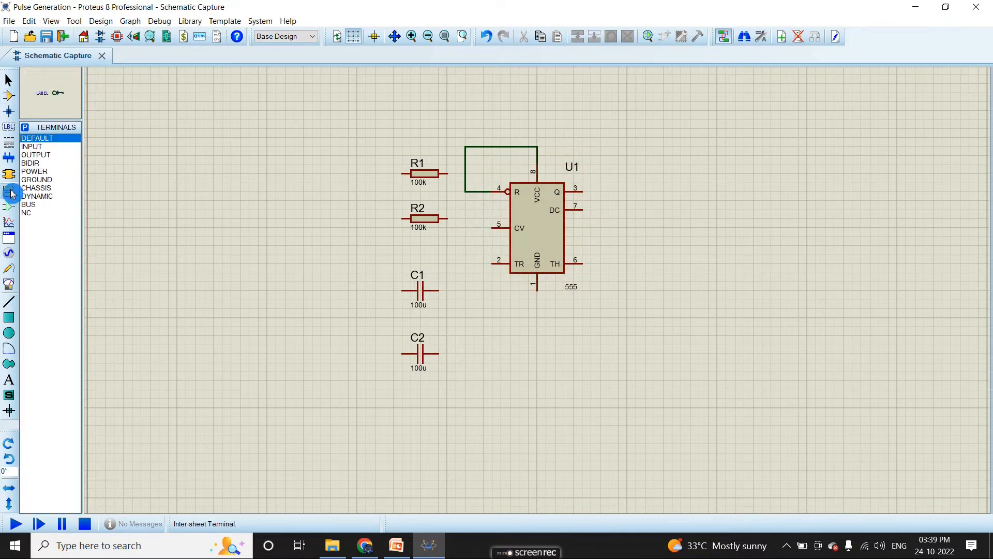
pyautogui.click(46, 172)
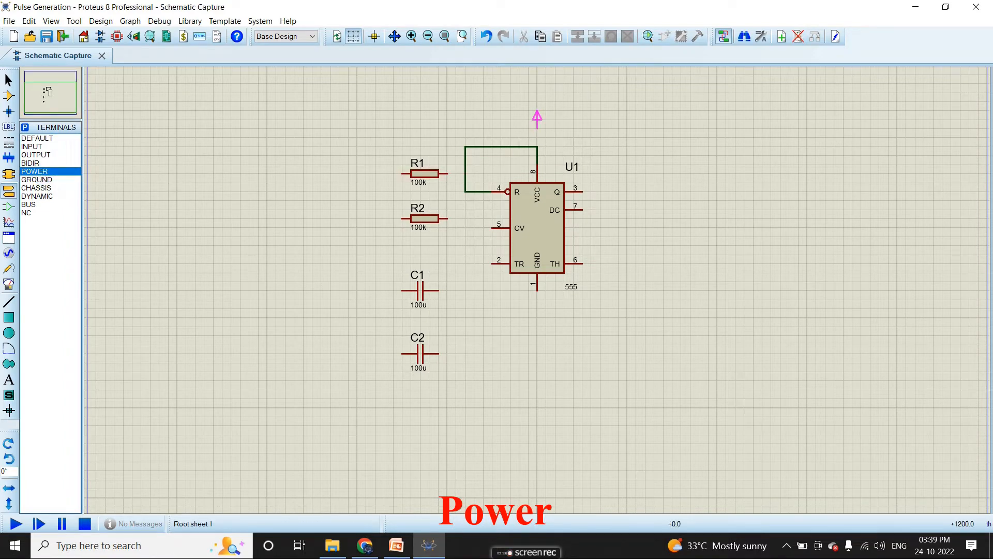
pyautogui.click(538, 127)
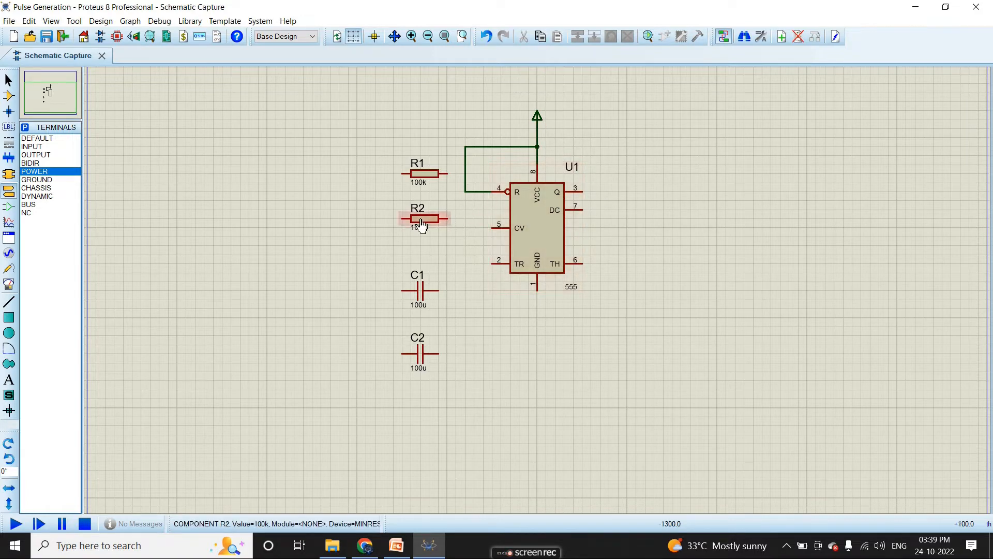
# Move resistor R1 to the upper right of the 555 timer.
pyautogui.moveTo(384, 147); pyautogui.dragTo(461, 202)
pyautogui.moveTo(421, 175); pyautogui.dragTo(633, 150)
pyautogui.click(653, 215)
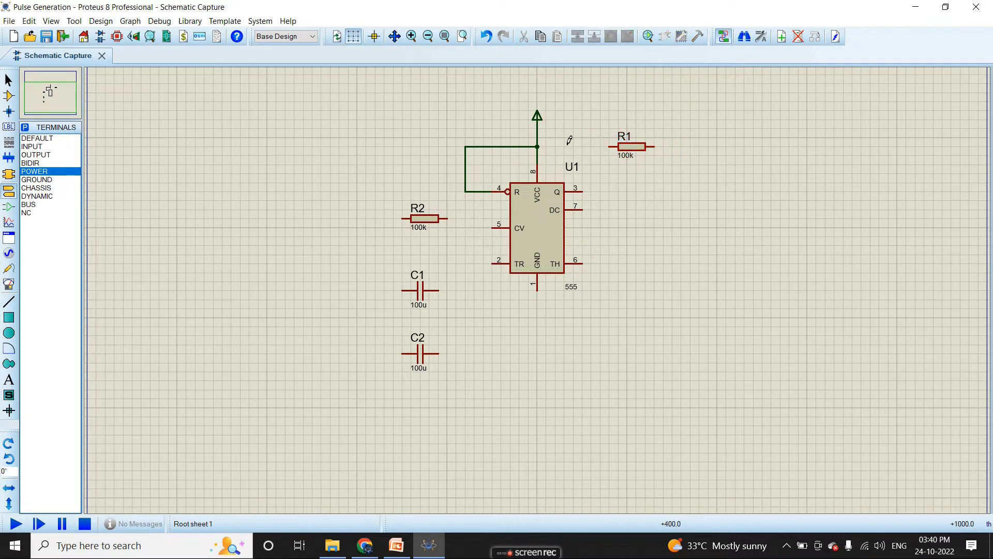
# Wire the supply node above VCC pin 8 to R1's left end and move R2 to the right of the 555 timer.
pyautogui.click(539, 147)
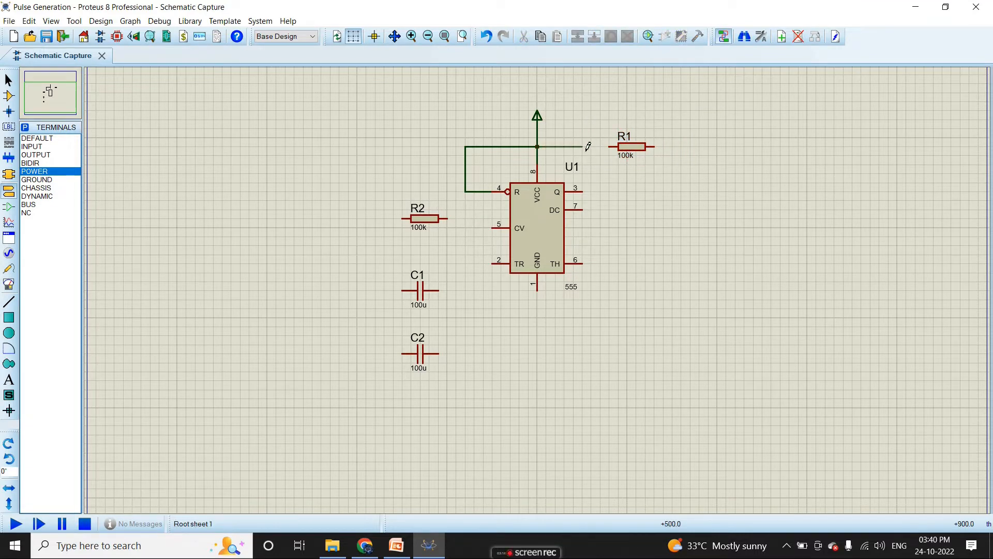
pyautogui.click(614, 146)
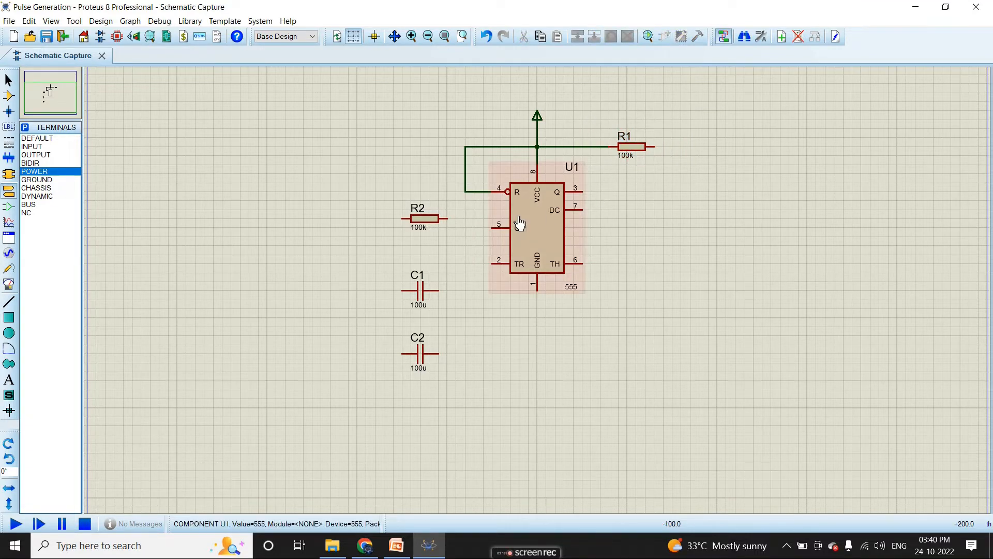
pyautogui.moveTo(377, 183)
pyautogui.mouseDown()
pyautogui.moveTo(458, 236)
pyautogui.moveTo(656, 221)
pyautogui.mouseUp()
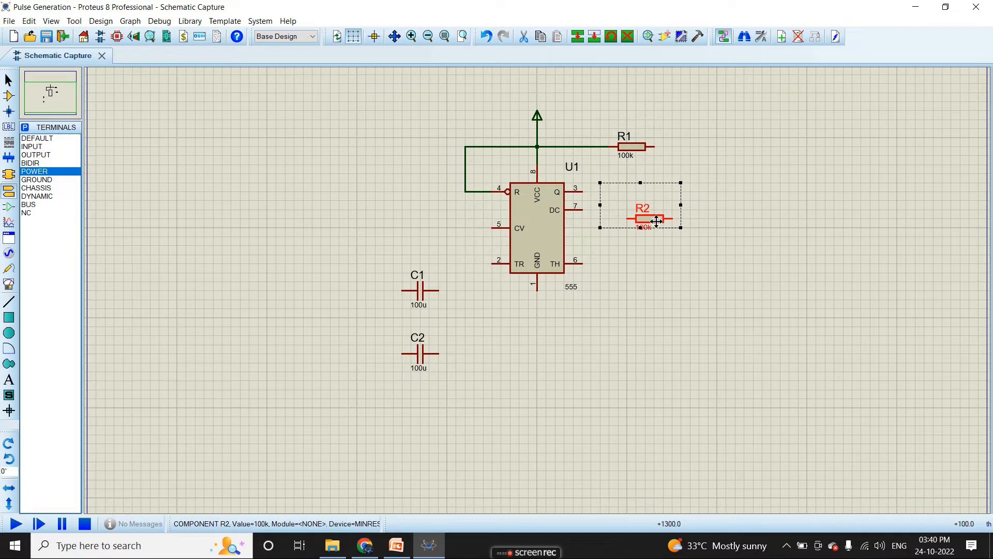
pyautogui.click(694, 258)
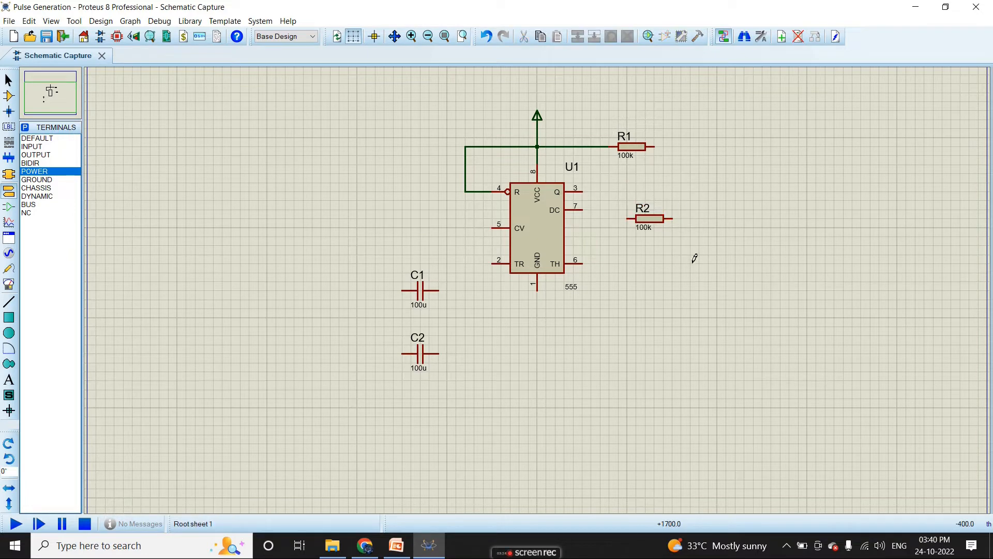
# Rotate resistor R2 by 90 degrees and shift it to sit below and slightly right of R1's right end.
pyautogui.click(8, 80)
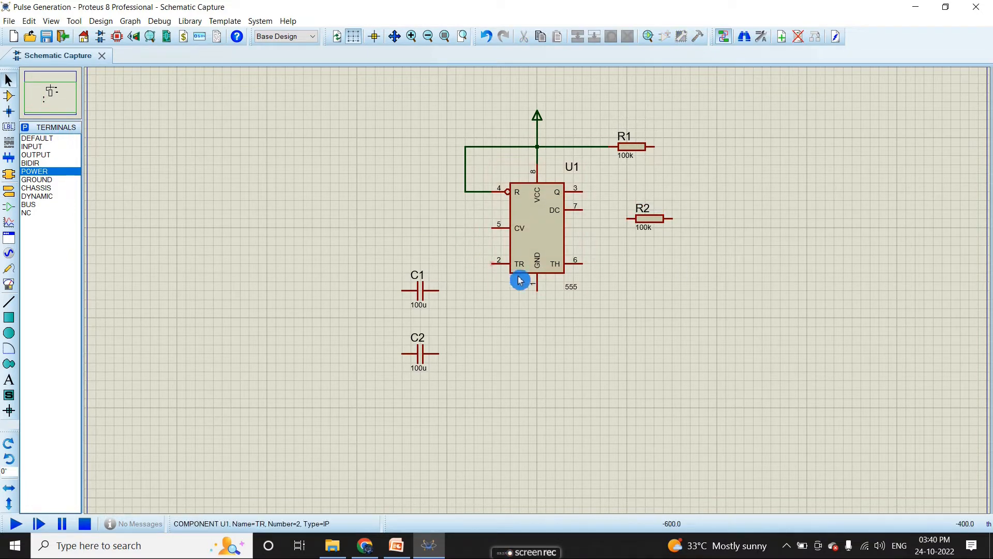
pyautogui.click(650, 220)
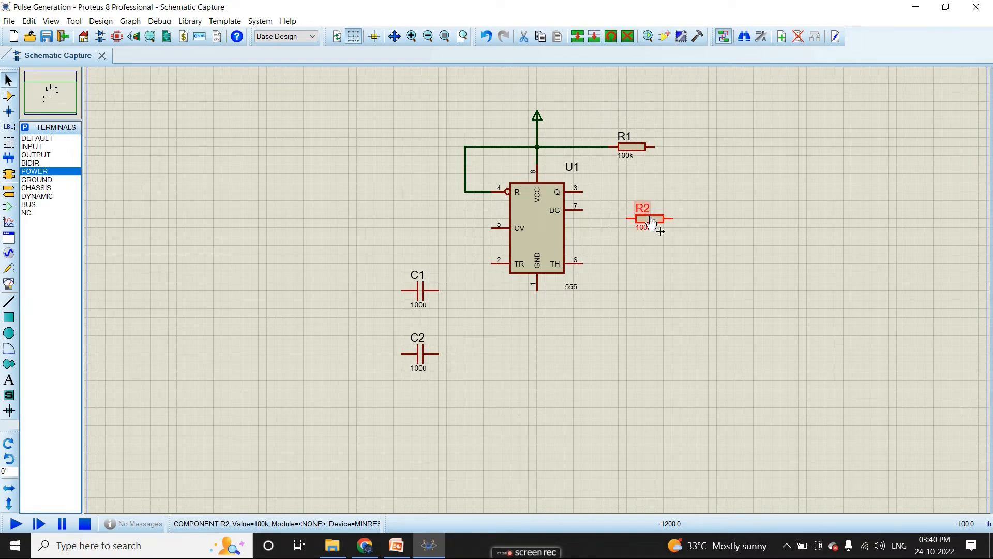
pyautogui.click(612, 38)
pyautogui.write('90')
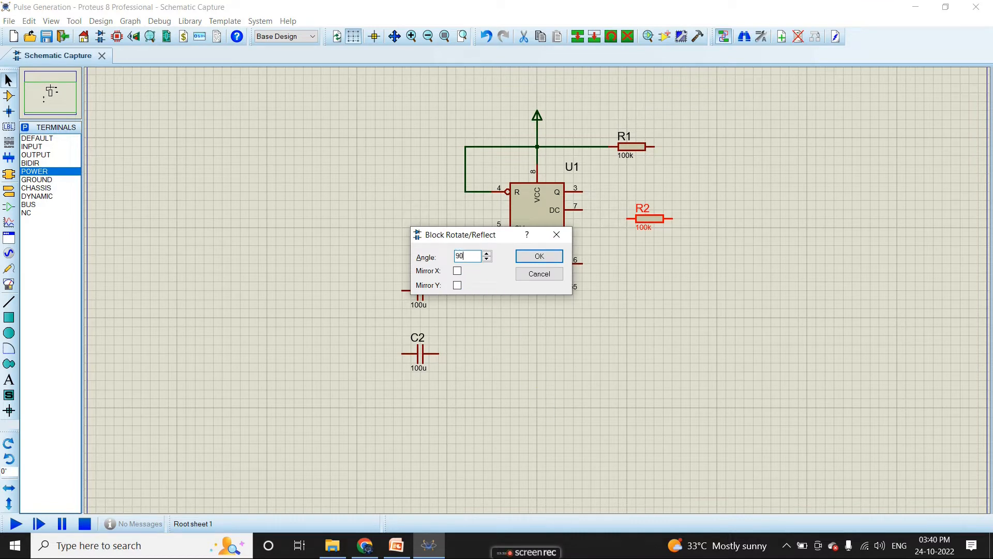
pyautogui.click(540, 257)
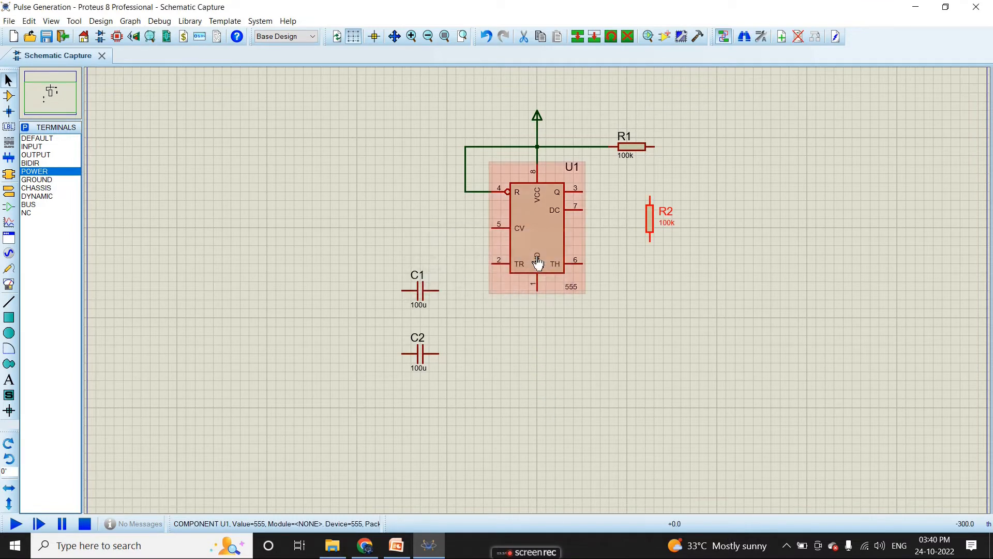
pyautogui.click(674, 269)
pyautogui.moveTo(651, 217); pyautogui.dragTo(677, 218)
# Wire R1's right end to R2's upper end.
pyautogui.click(655, 147)
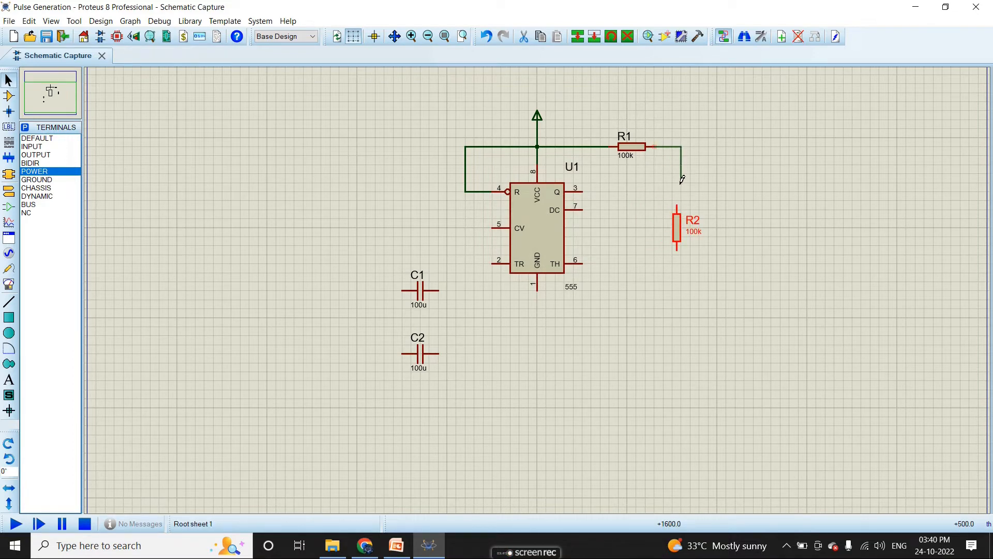
pyautogui.click(678, 205)
pyautogui.click(705, 191)
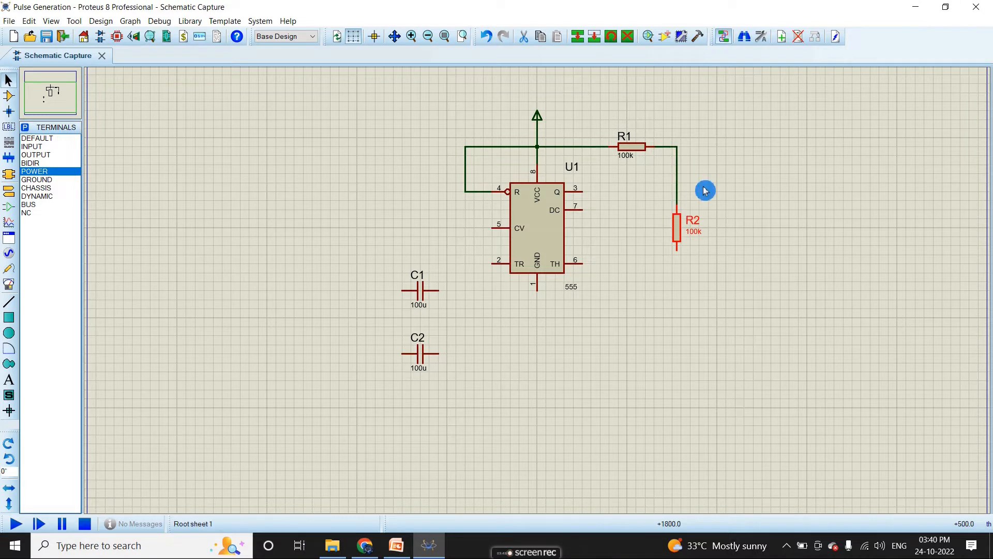
pyautogui.click(705, 191)
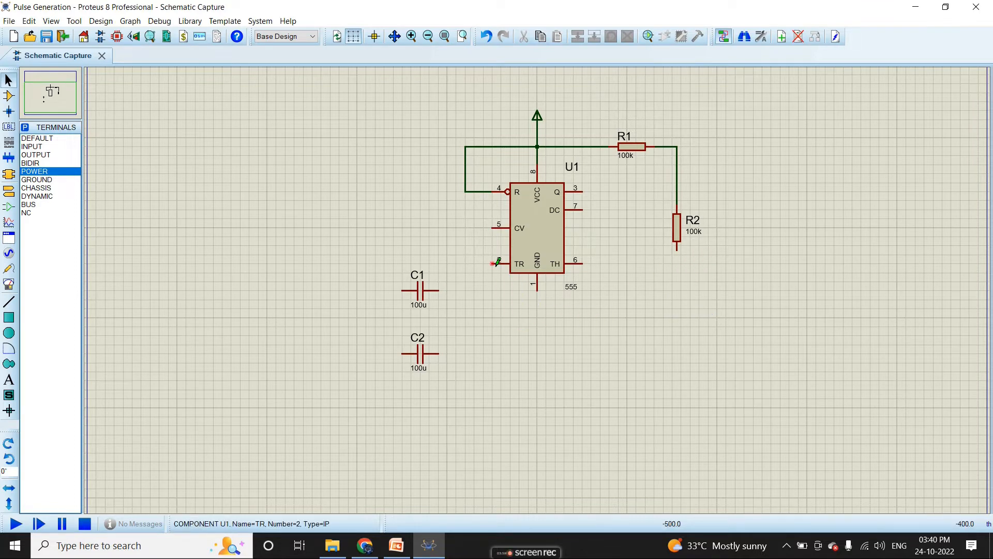
# Wire the 555 timer's trigger pin 2 to its threshold pin 6, routing around beneath the chip.
pyautogui.click(469, 264)
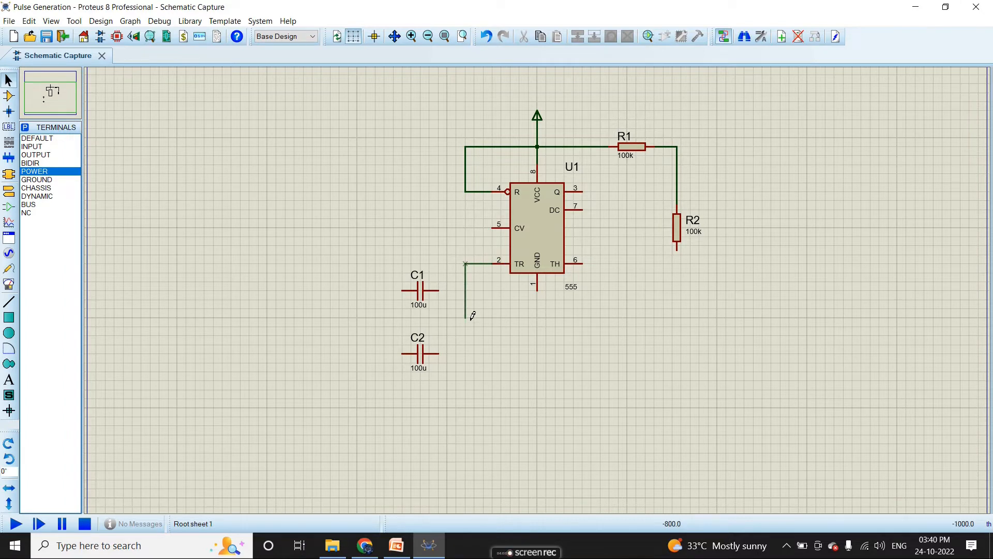
pyautogui.click(604, 318)
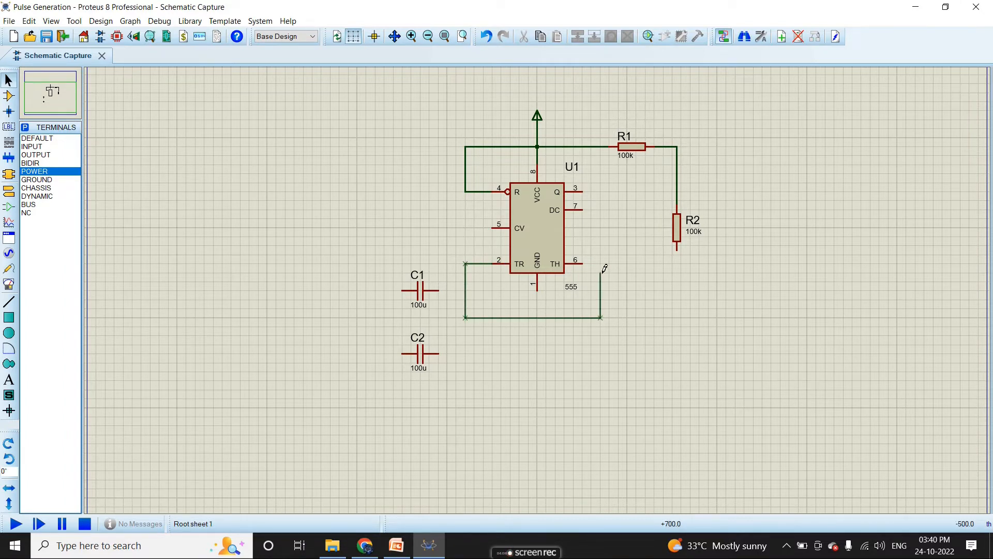
pyautogui.click(584, 264)
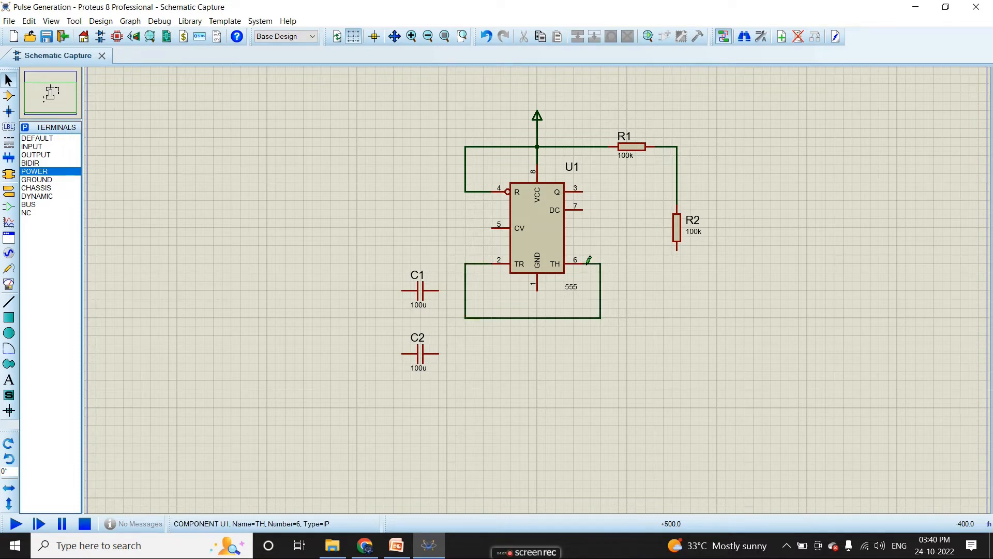
pyautogui.click(680, 249)
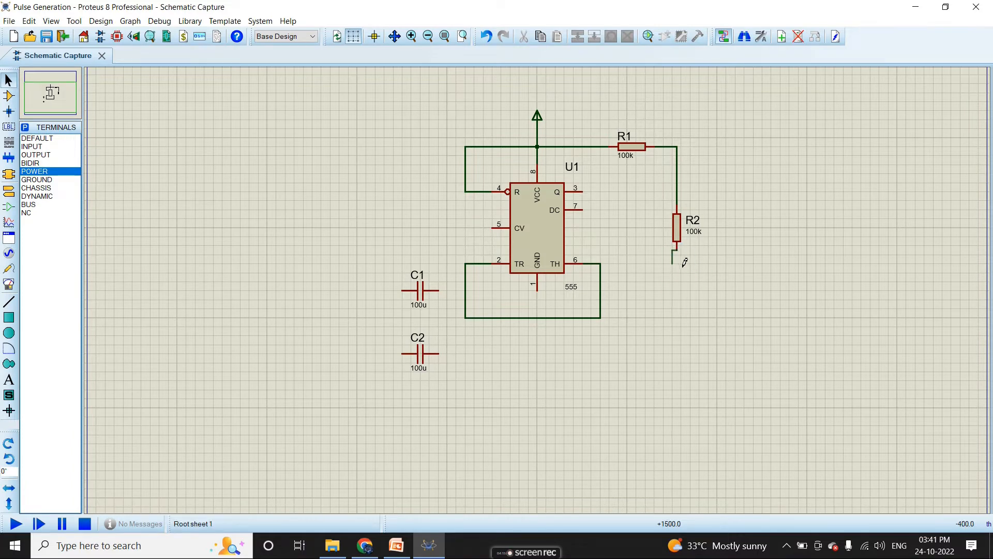
pyautogui.rightClick(685, 265)
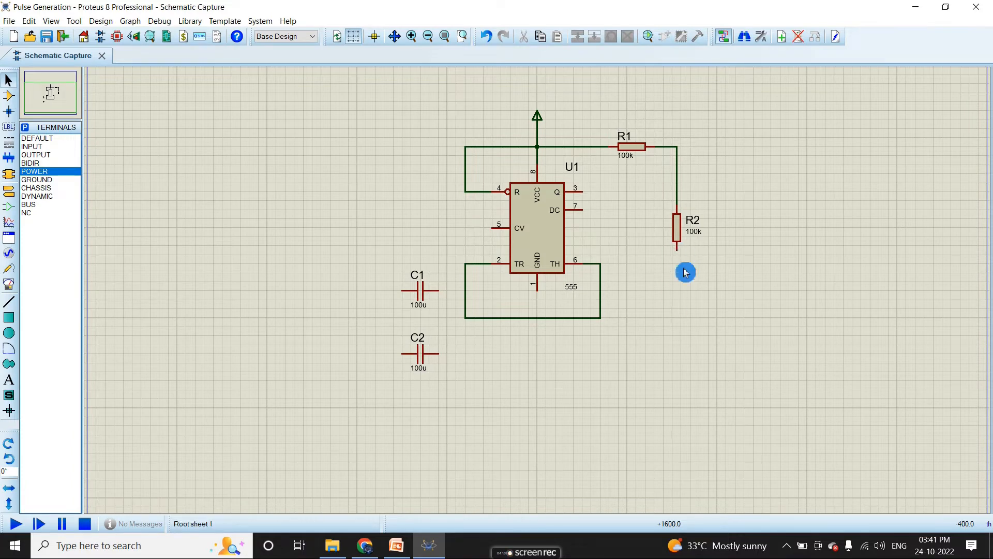
pyautogui.click(604, 269)
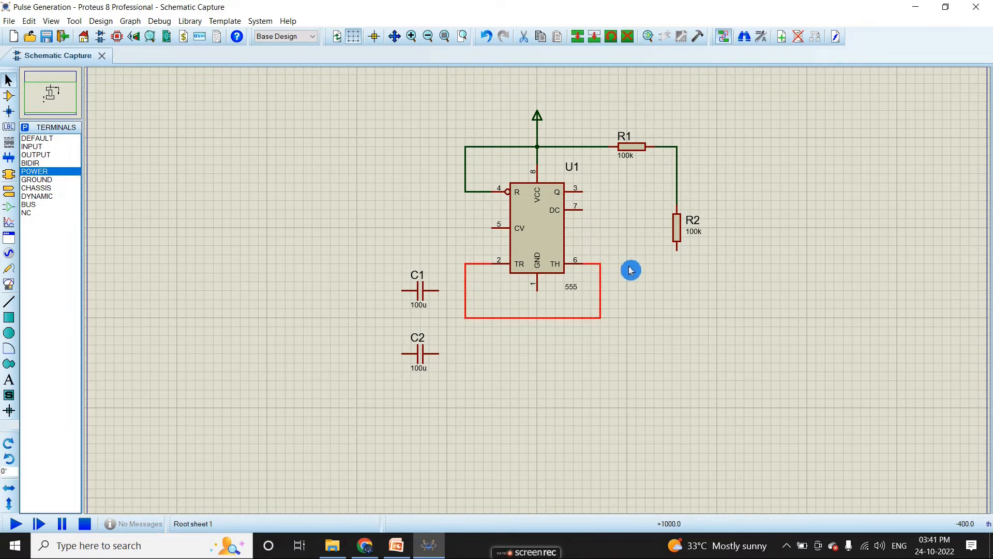
pyautogui.click(665, 273)
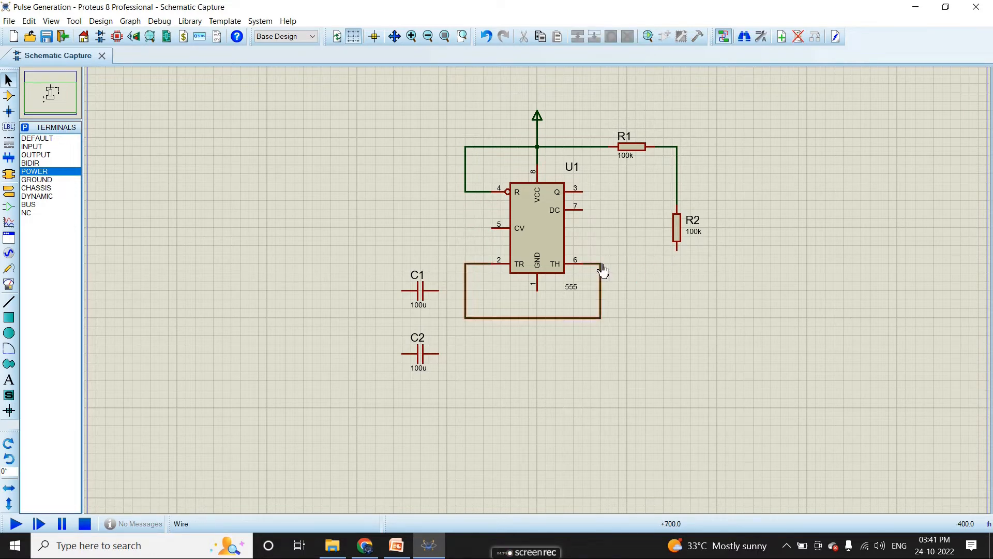
pyautogui.click(604, 269)
pyautogui.click(634, 268)
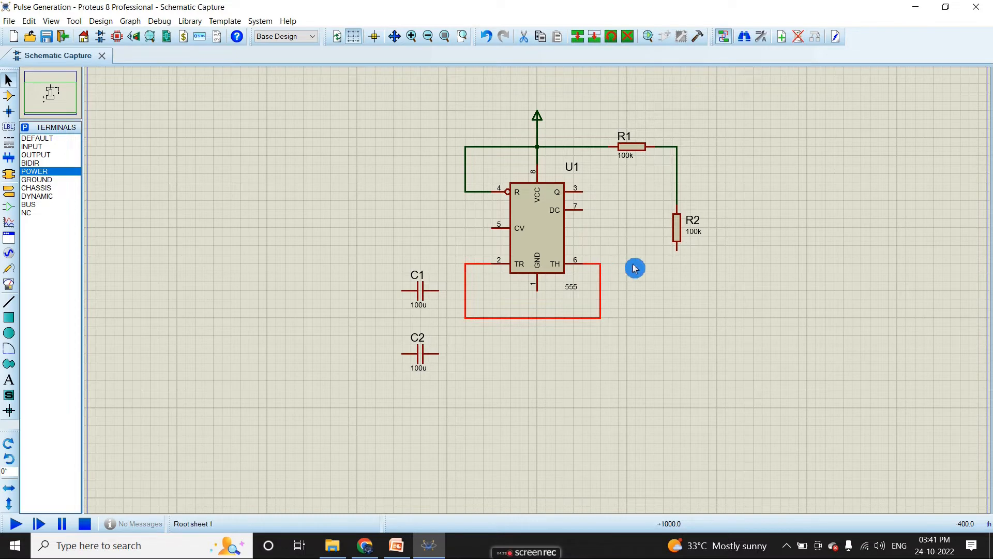
# Wire R2's lower end to the corner of the pin 2 to pin 6 wire beside threshold pin 6.
pyautogui.click(678, 255)
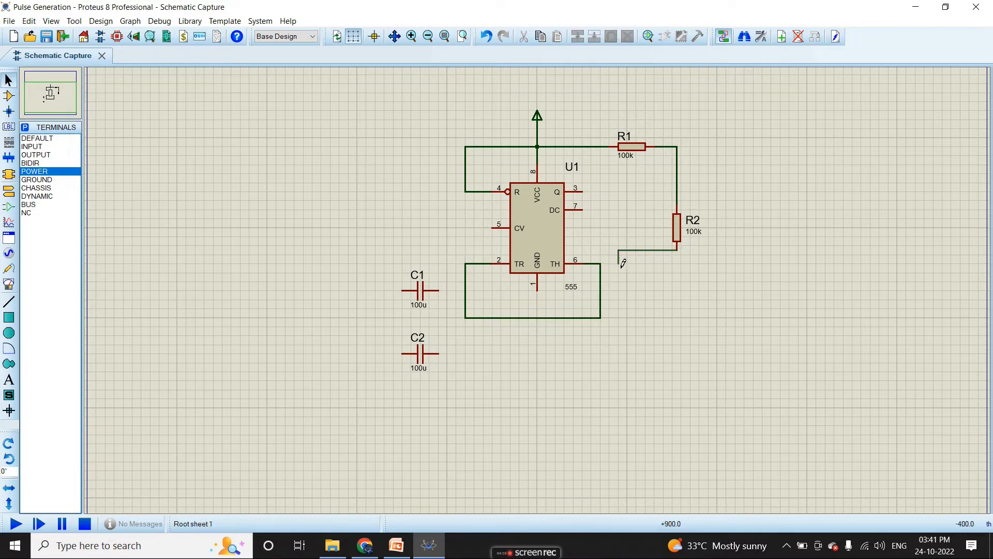
pyautogui.click(603, 264)
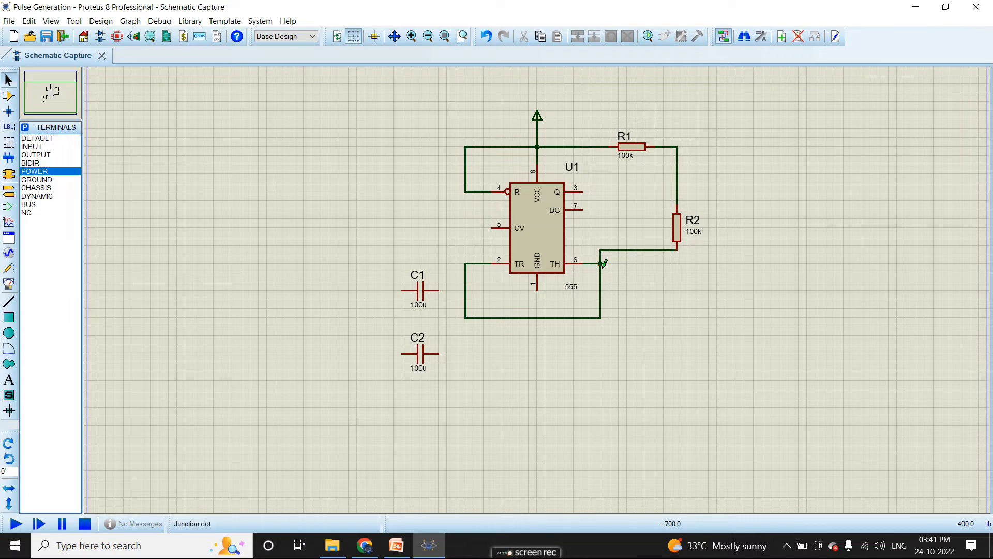
pyautogui.click(654, 300)
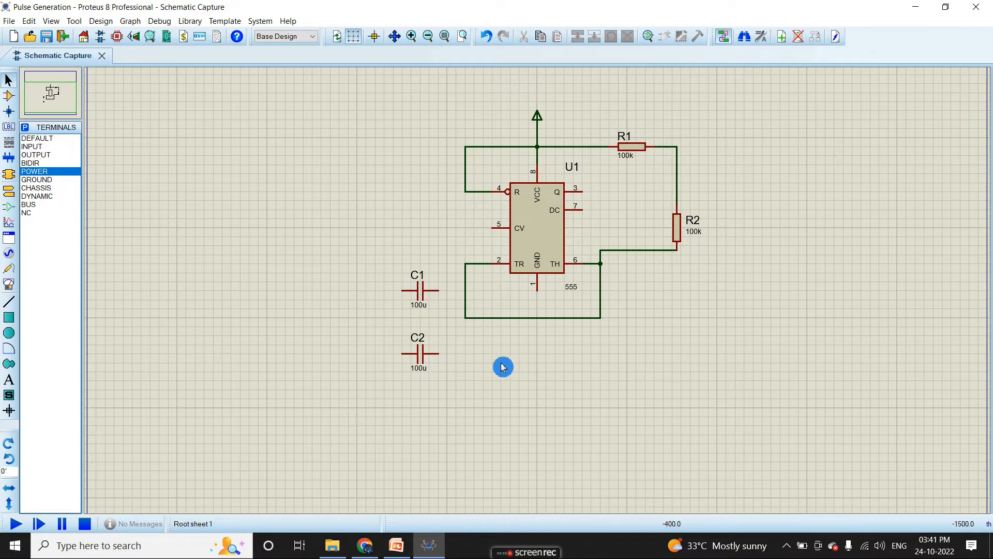
# Rotate capacitor C1 by 90 degrees and place it directly below the lower-right corner of the pin 2 to pin 6 wire.
pyautogui.moveTo(383, 255); pyautogui.dragTo(663, 326)
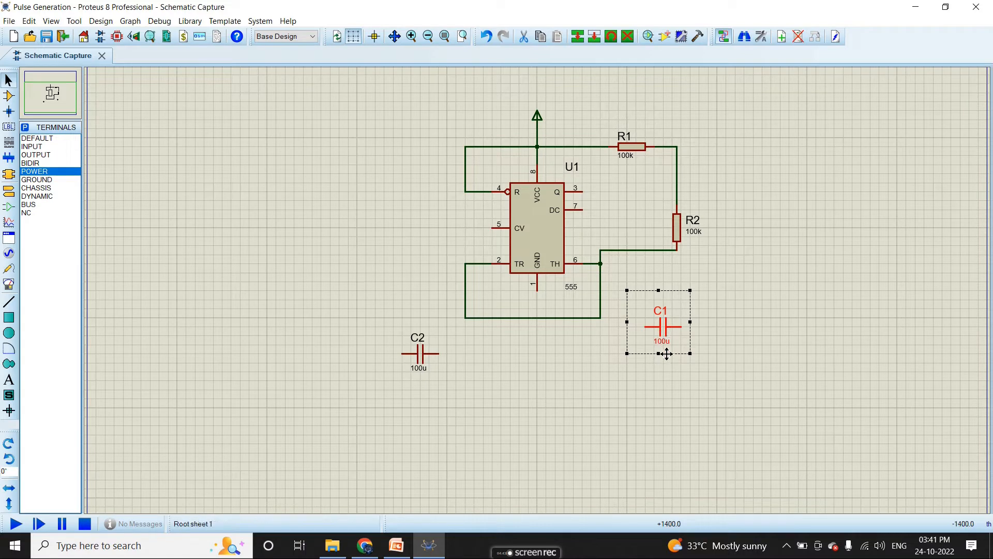
pyautogui.click(615, 40)
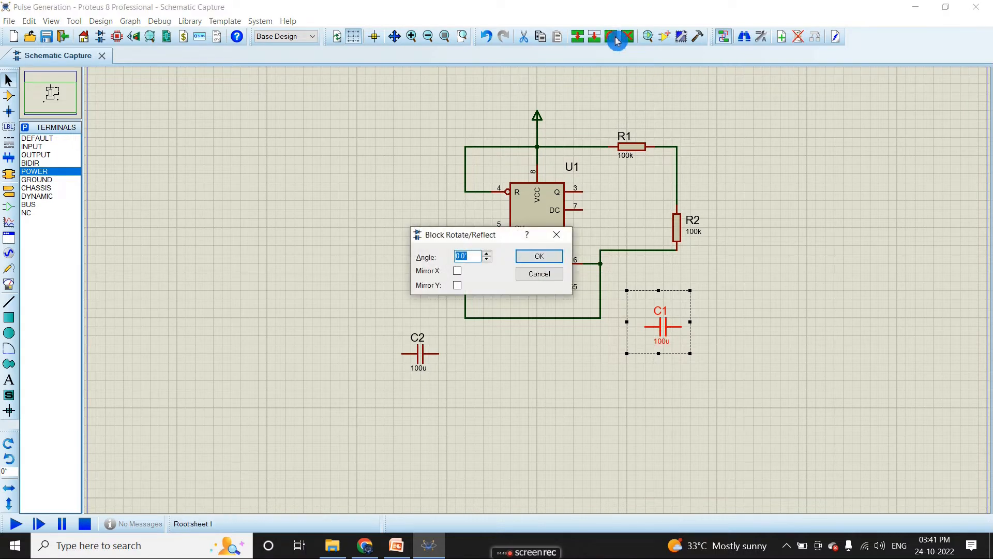
pyautogui.write('90')
pyautogui.press('Return')
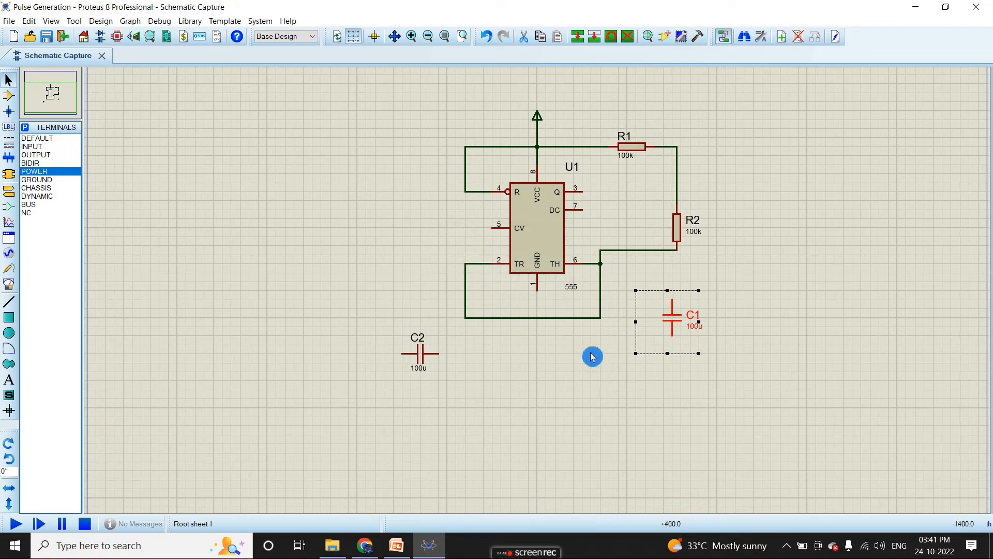
pyautogui.moveTo(673, 321); pyautogui.dragTo(599, 355)
pyautogui.click(663, 341)
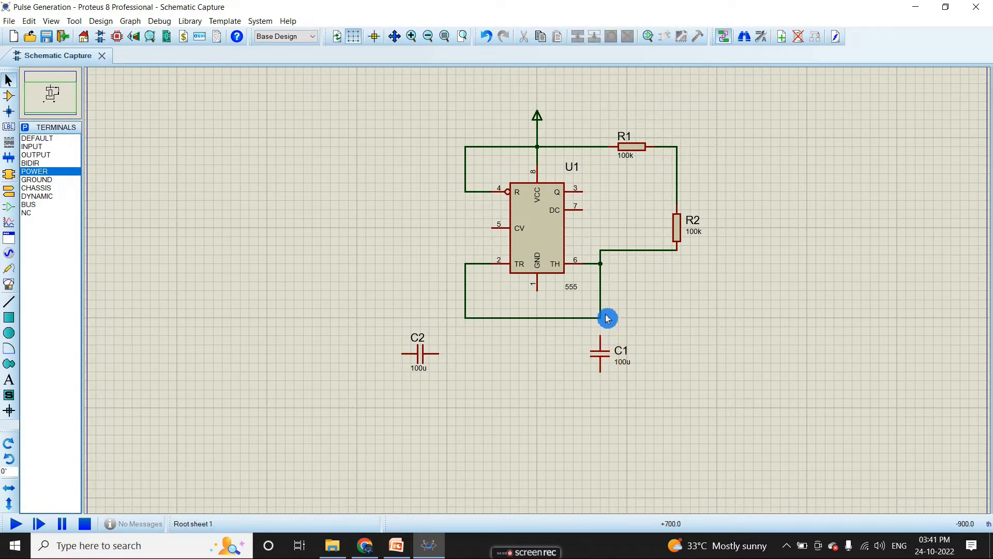
# Wire C1's upper end to the pin 2 to pin 6 wire and its lower end to a GROUND terminal placed beneath it.
pyautogui.click(601, 338)
pyautogui.click(601, 318)
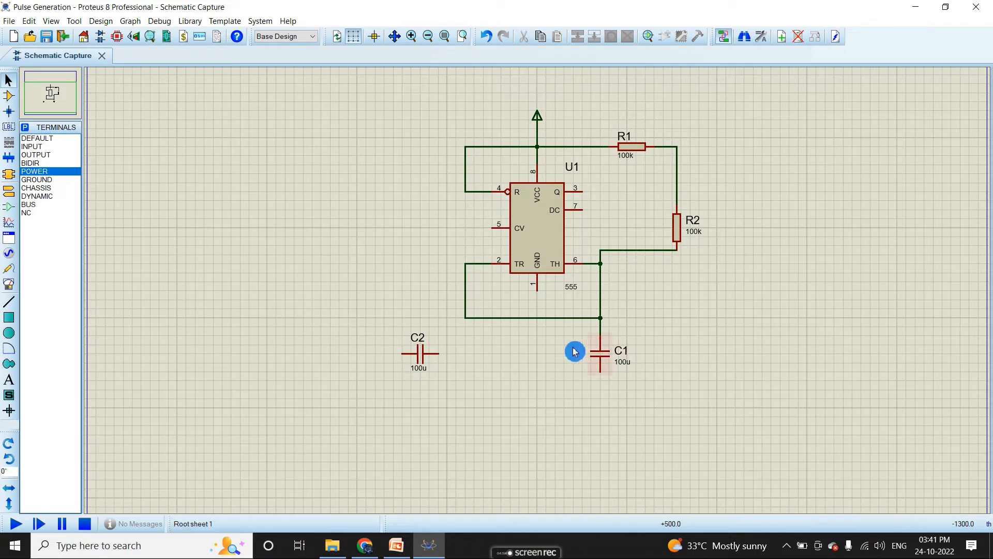
pyautogui.click(39, 181)
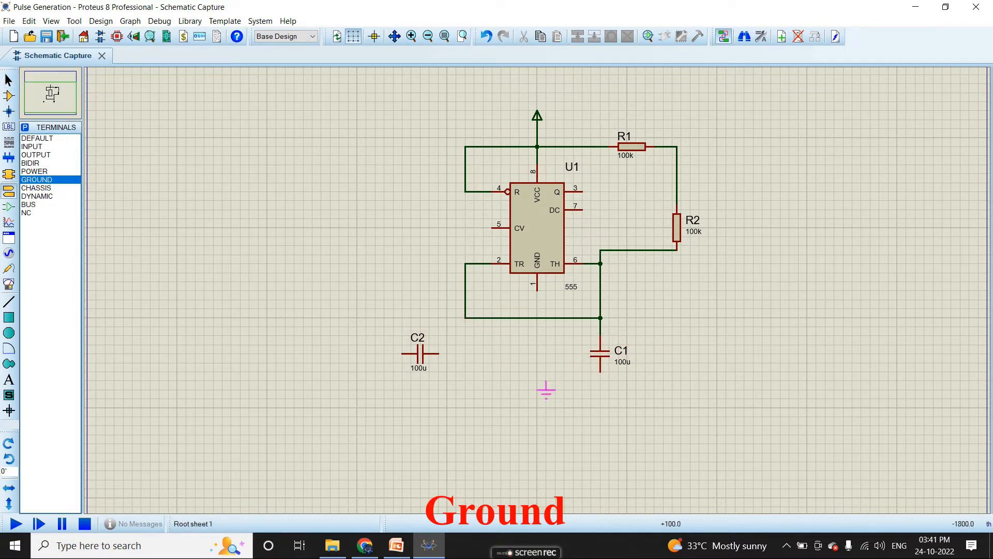
pyautogui.click(600, 399)
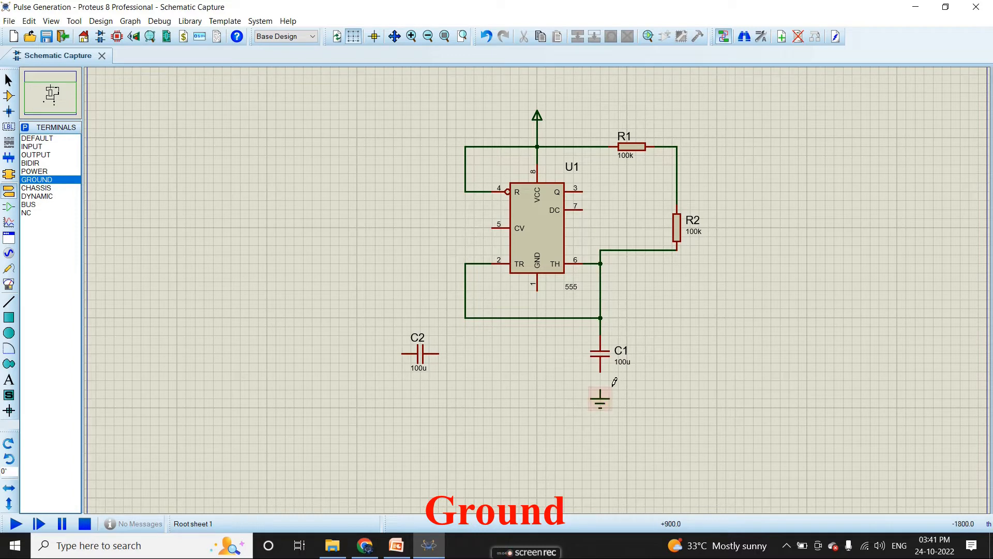
pyautogui.click(604, 371)
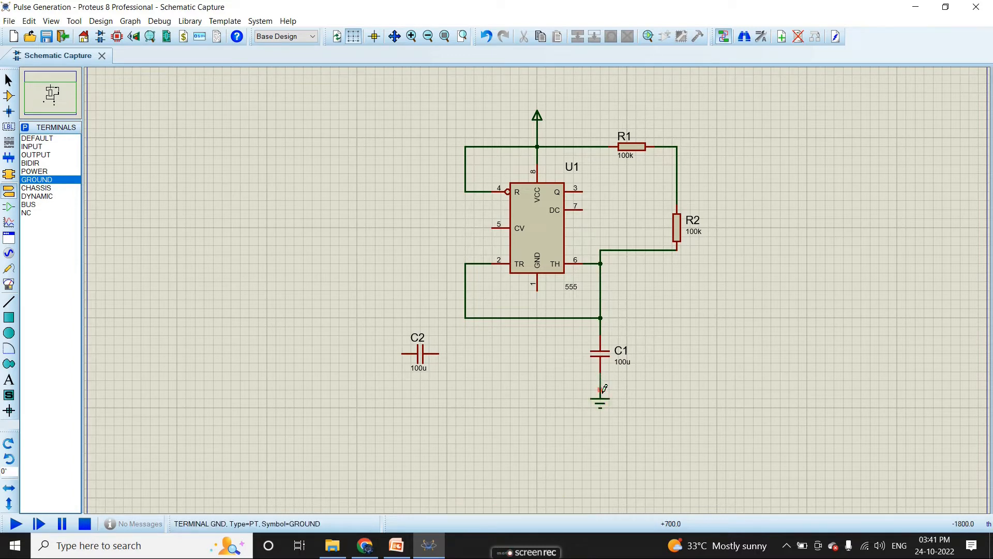
pyautogui.click(600, 397)
pyautogui.click(9, 82)
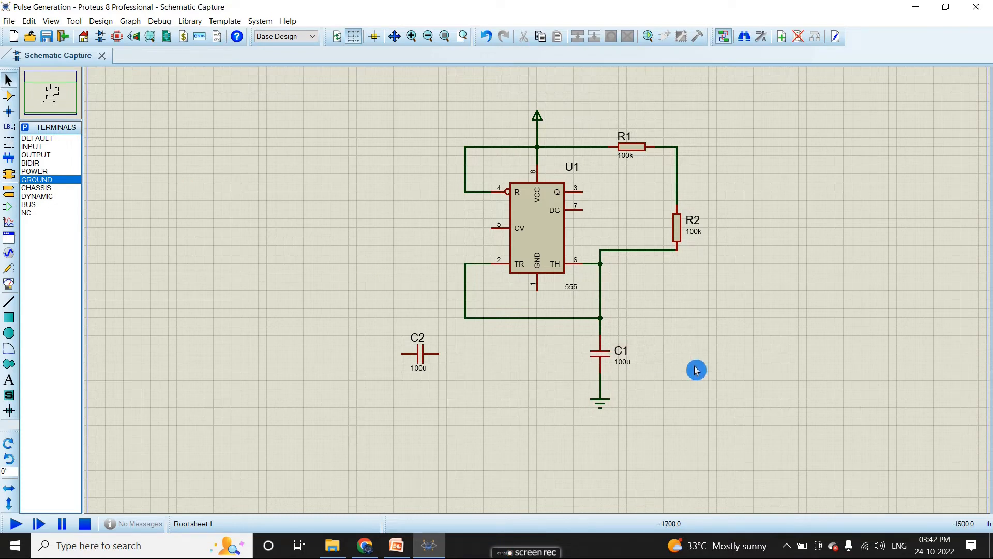
# Wire the 555 timer's discharge pin 7 to the wire between R1 and R2.
pyautogui.click(587, 209)
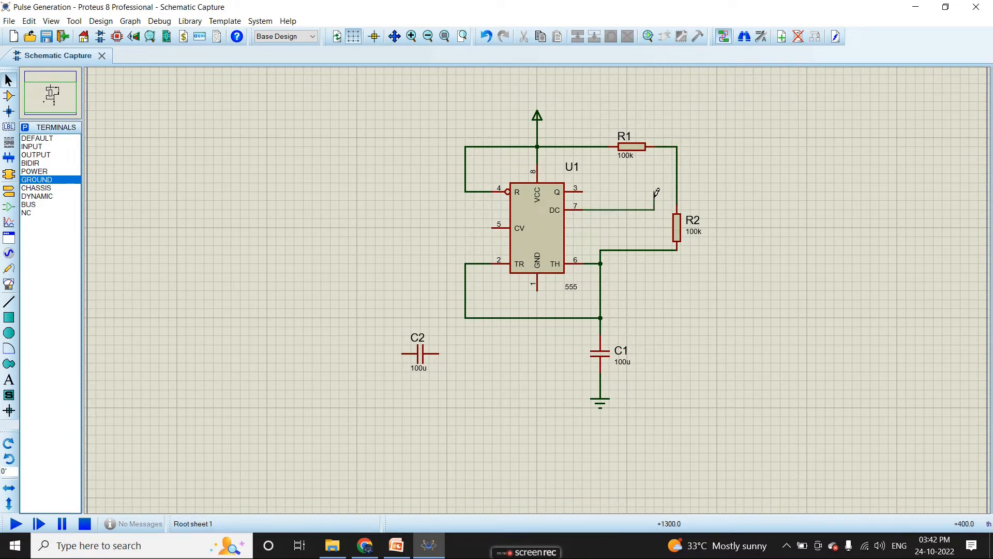
pyautogui.click(677, 191)
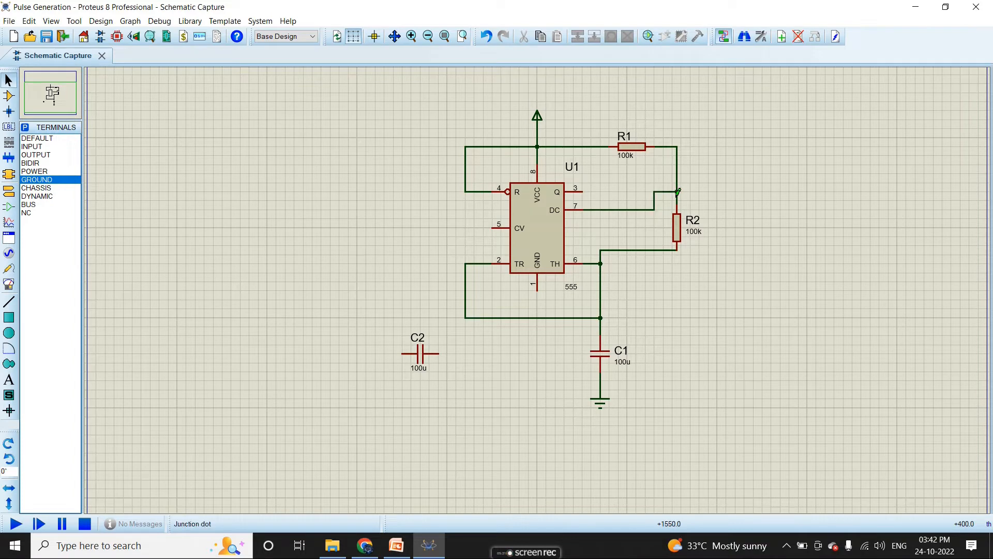
pyautogui.click(729, 294)
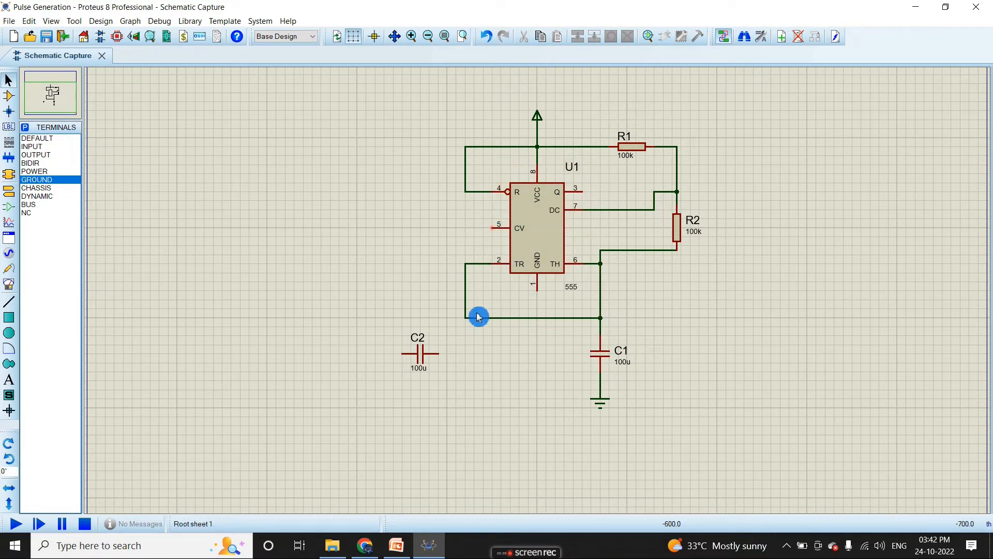
# Rotate capacitor C2 by 90 degrees and place it beside the 555 timer, left of the pin 2 wire and below pin 5's level.
pyautogui.moveTo(384, 309); pyautogui.dragTo(462, 390)
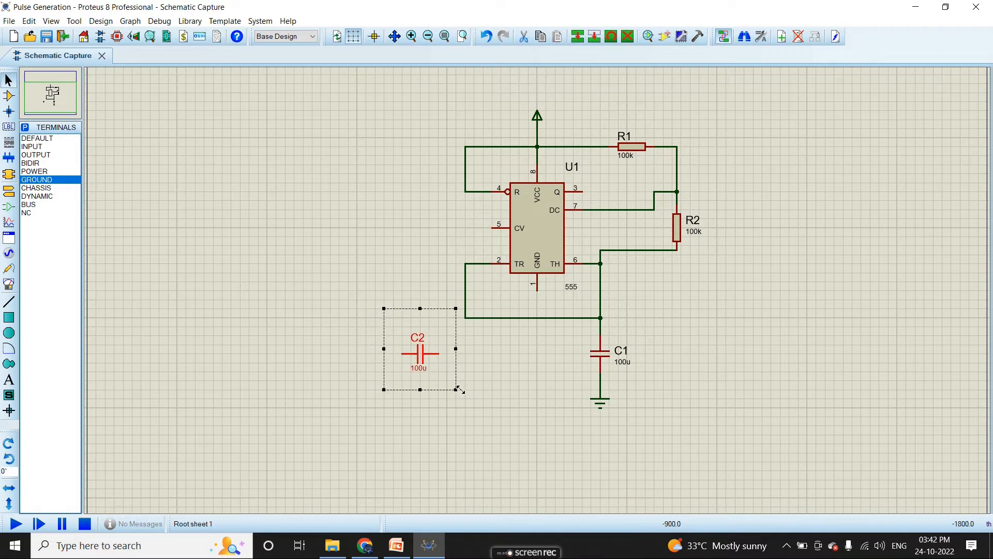
pyautogui.moveTo(419, 354); pyautogui.dragTo(421, 281)
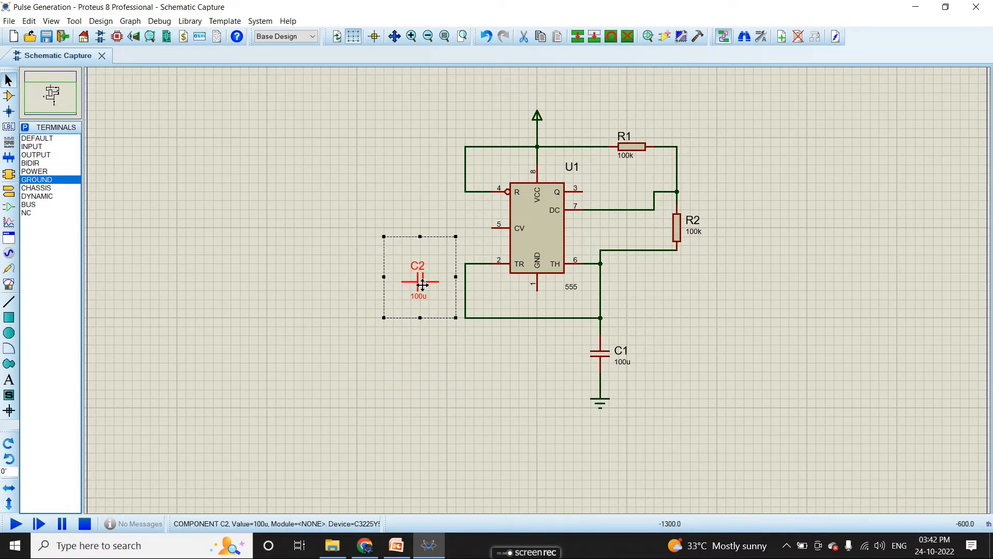
pyautogui.click(613, 37)
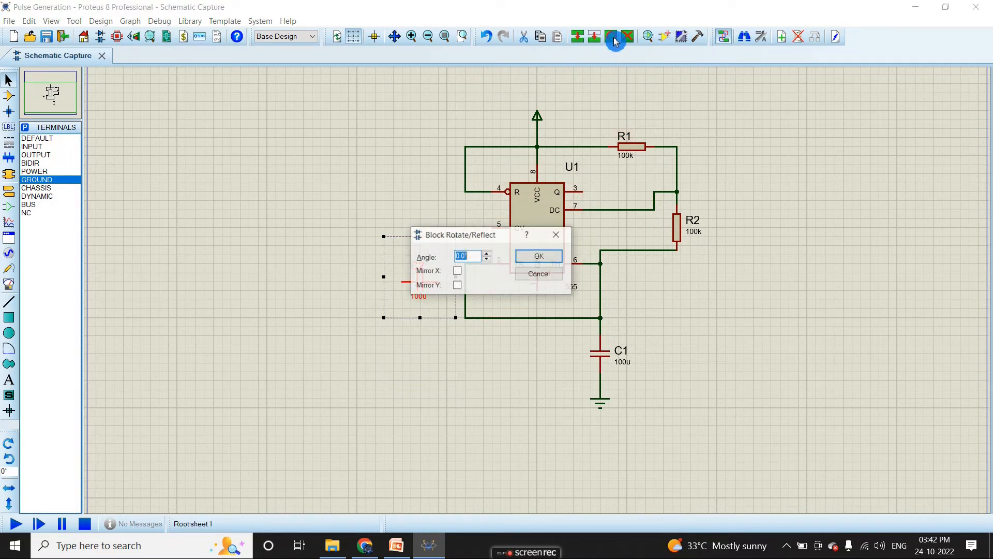
pyautogui.write('90')
pyautogui.press('Return')
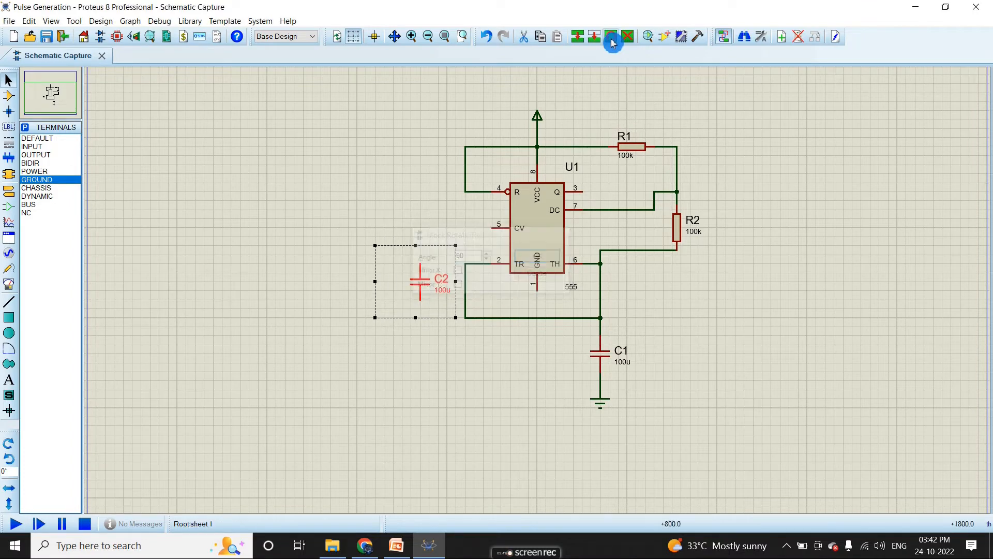
pyautogui.moveTo(423, 284); pyautogui.dragTo(427, 269)
pyautogui.click(373, 225)
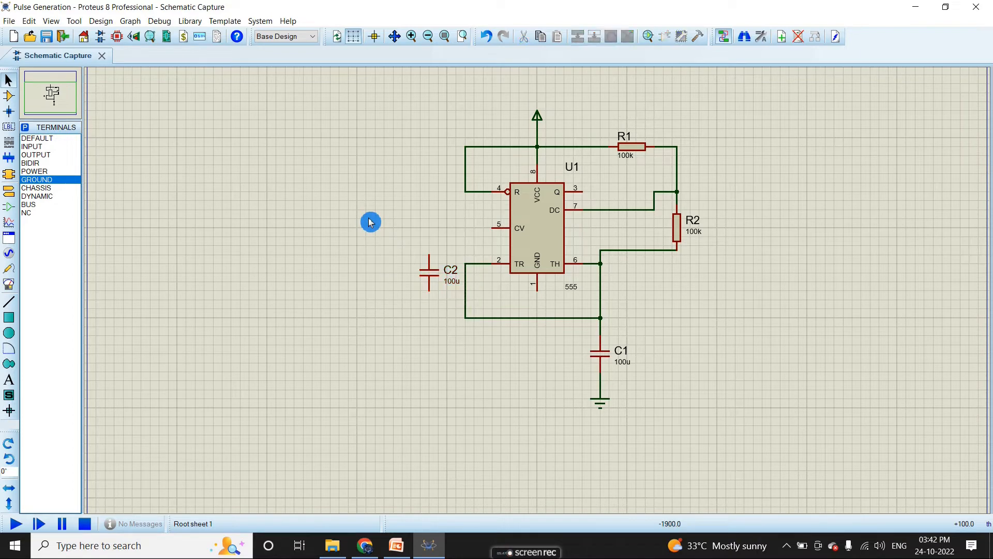
# Wire the timer's CV pin 5 through C2 to the ground node below C1, and connect GND pin 1 to that ground wire.
pyautogui.click(492, 227)
pyautogui.click(429, 255)
pyautogui.click(429, 291)
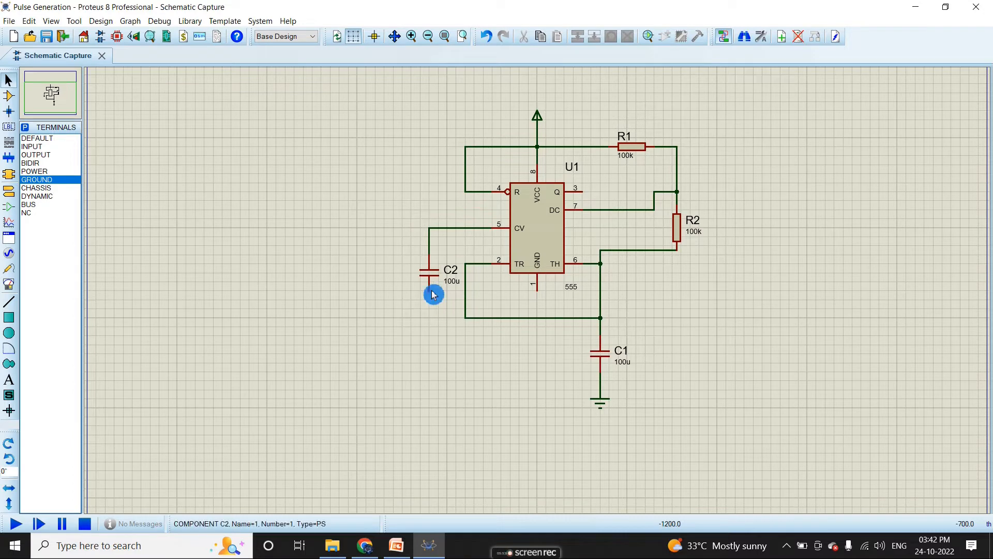
pyautogui.click(600, 371)
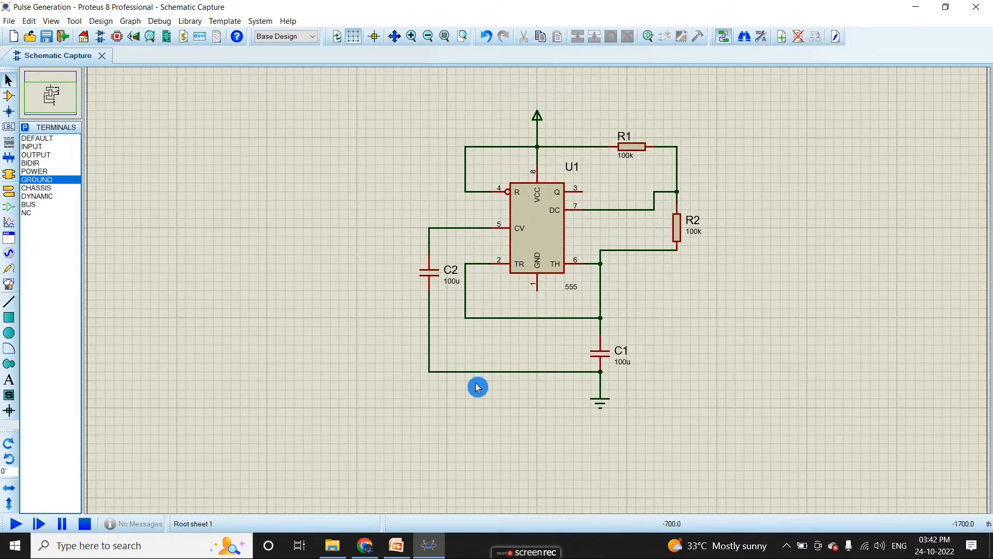
pyautogui.click(538, 291)
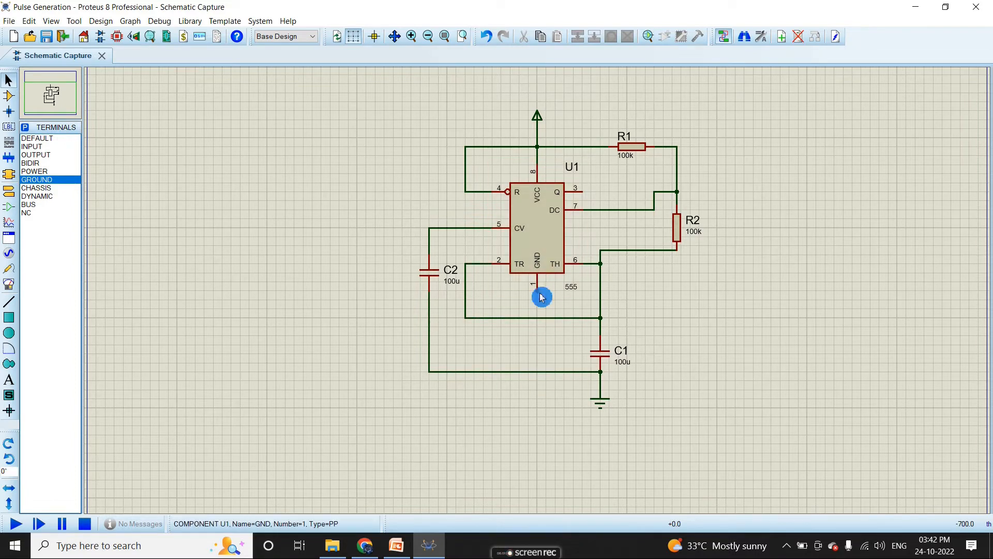
pyautogui.click(539, 371)
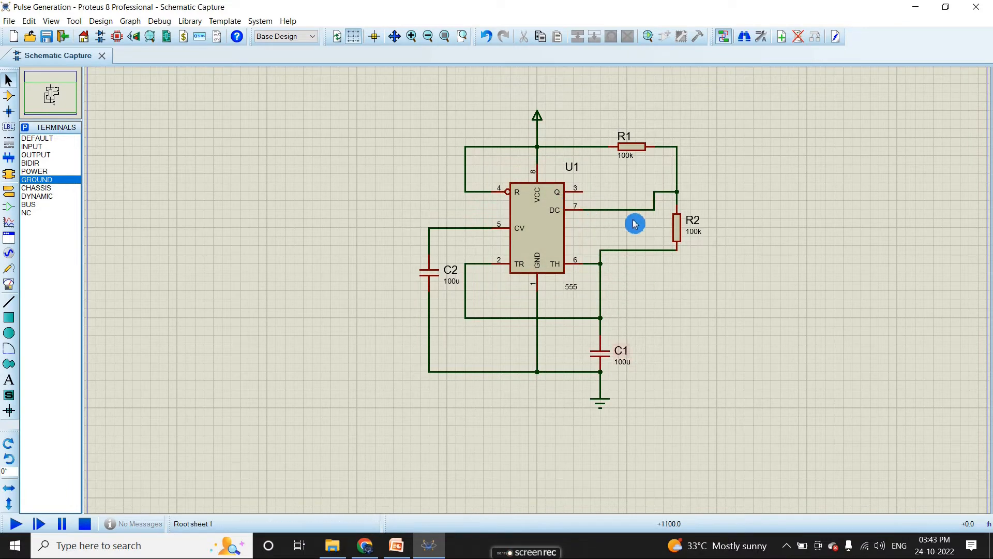
# Set resistor R1's value to 1k and resistor R2's value to 10k.
pyautogui.doubleClick(626, 161)
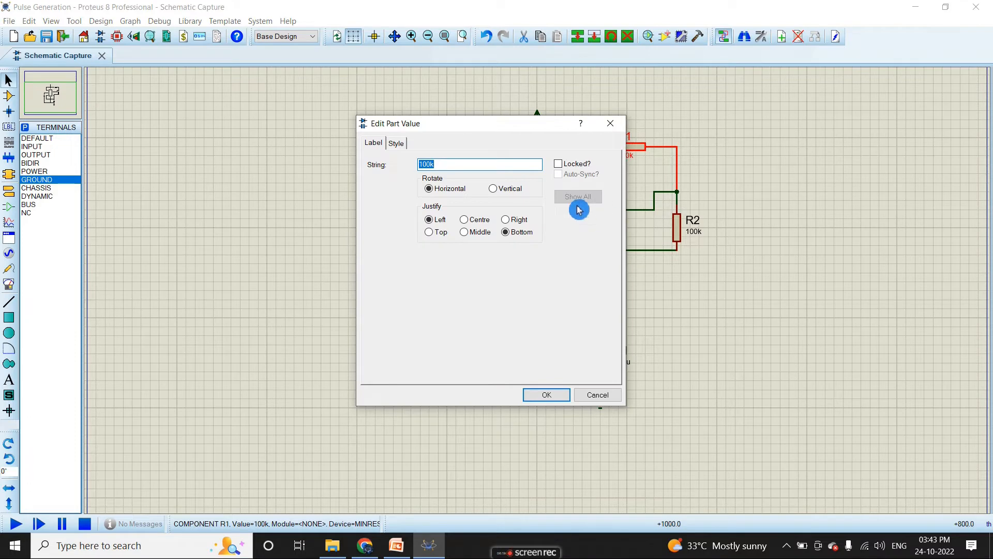
pyautogui.click(438, 190)
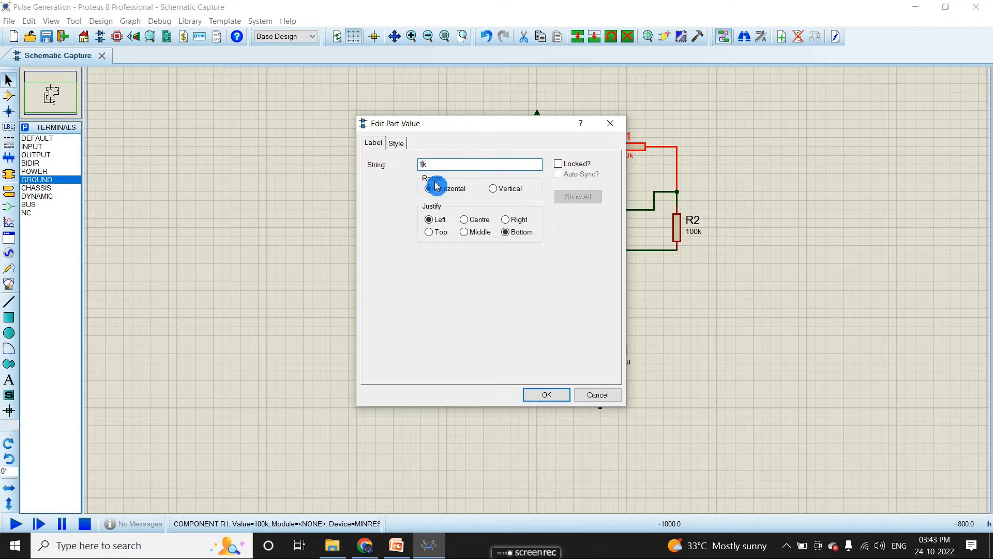
pyautogui.click(549, 394)
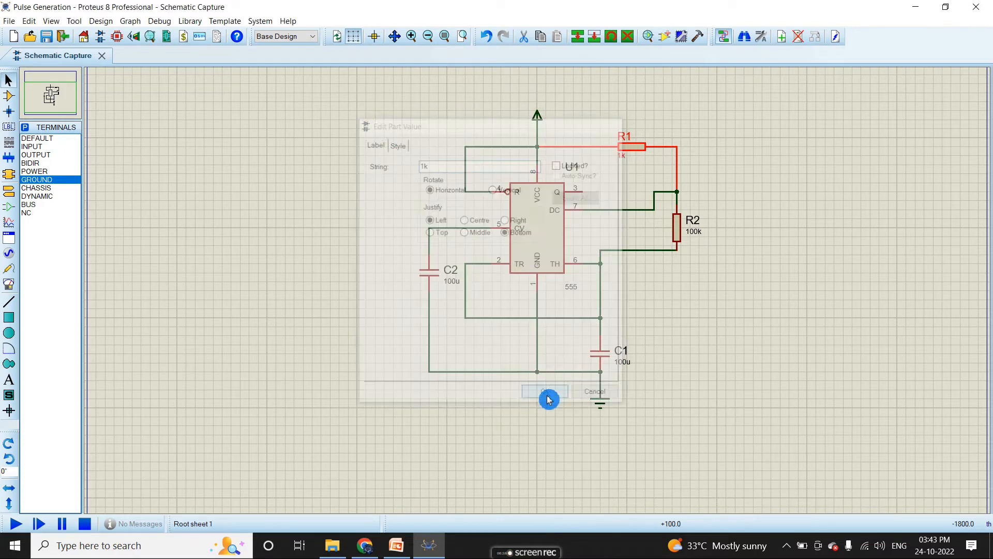
pyautogui.doubleClick(696, 233)
pyautogui.click(431, 165)
pyautogui.press('BackSpace')
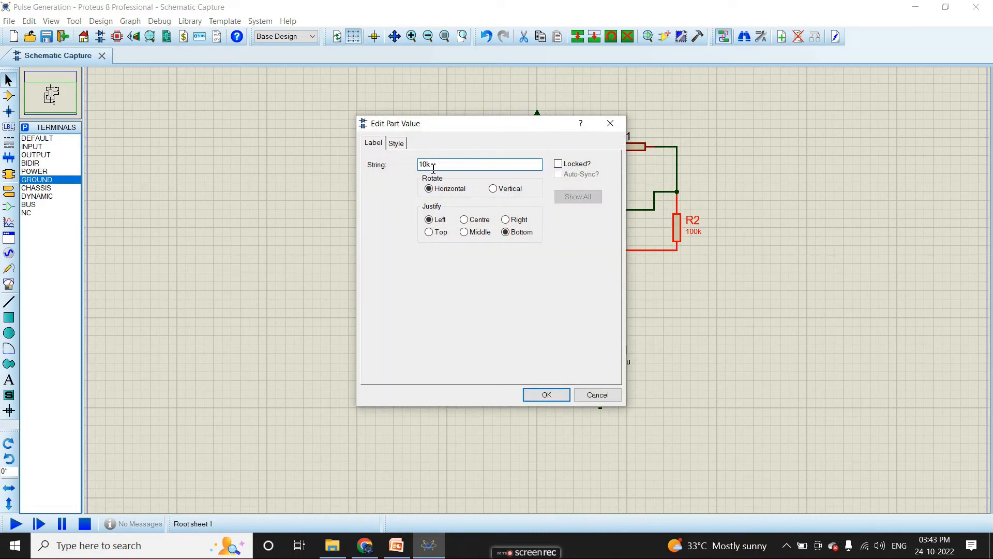
pyautogui.click(540, 395)
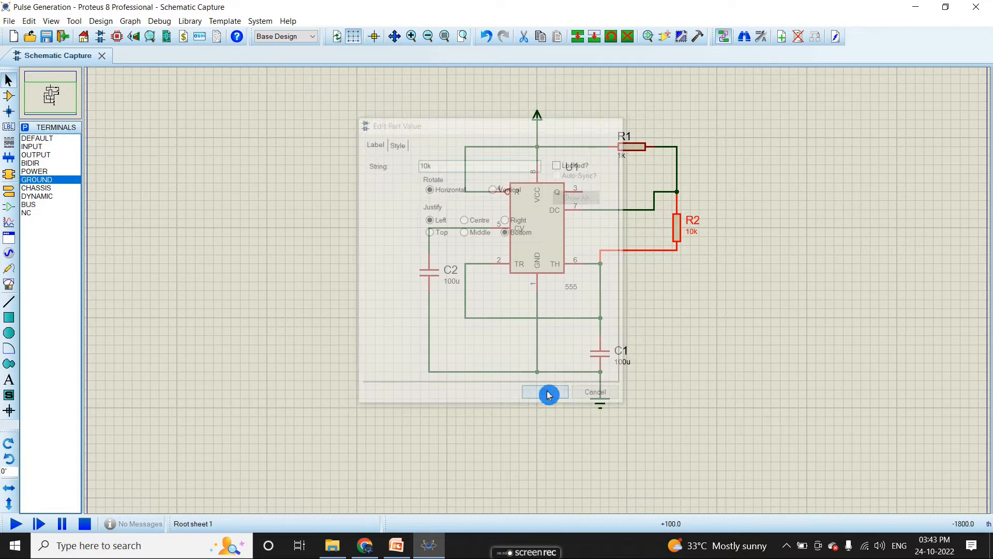
pyautogui.click(689, 308)
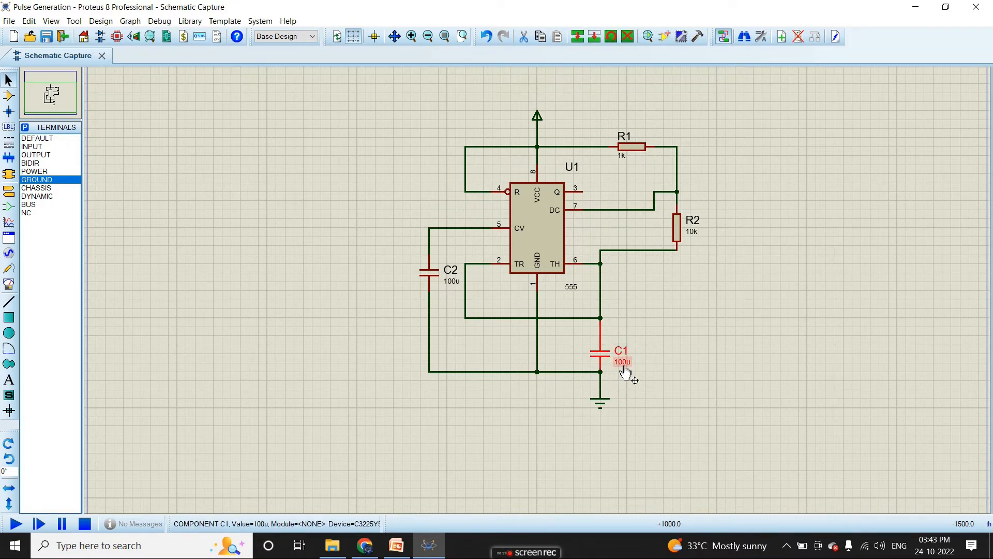
# Set capacitor C1's value to 0.1uF.
pyautogui.doubleClick(626, 371)
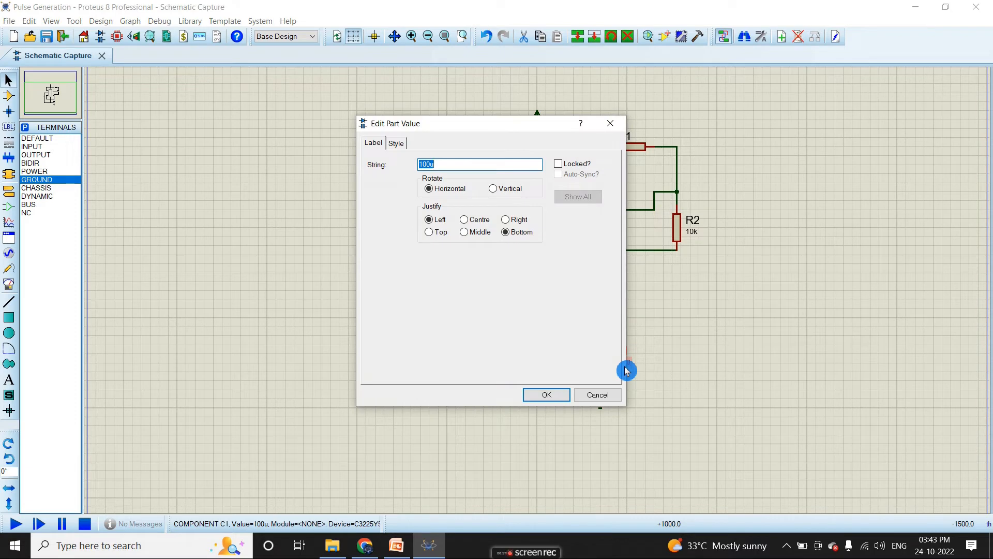
pyautogui.click(445, 164)
pyautogui.click(451, 189)
pyautogui.press('BackSpace')
pyautogui.press('BackSpace')
pyautogui.press('BackSpace')
pyautogui.write('0.')
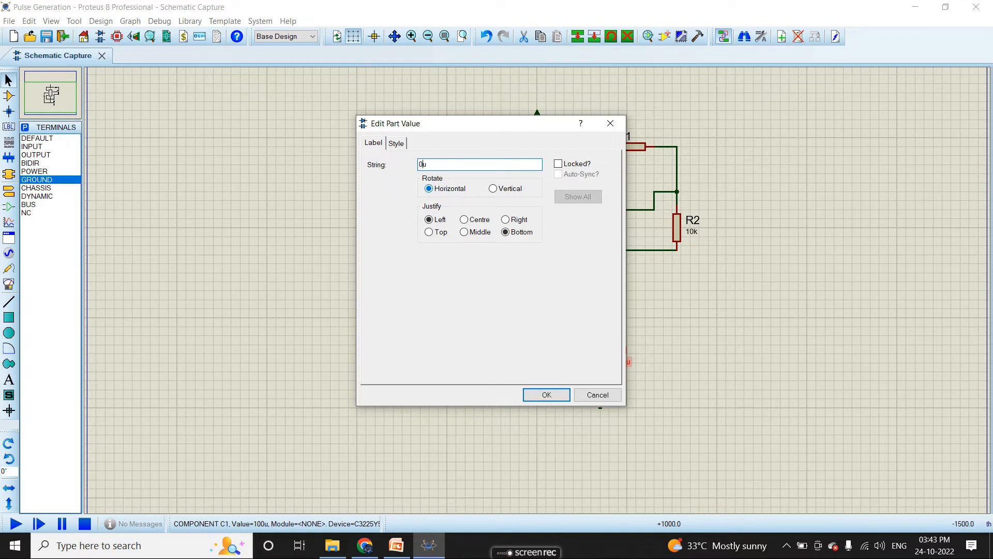
pyautogui.write('1')
pyautogui.click(539, 396)
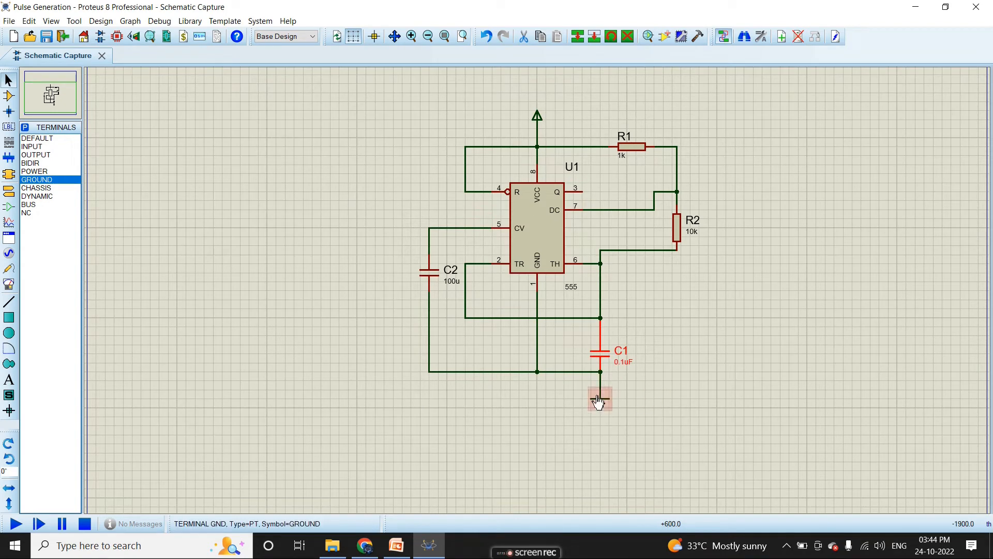
# Set capacitor C2's value to 10nF.
pyautogui.doubleClick(452, 282)
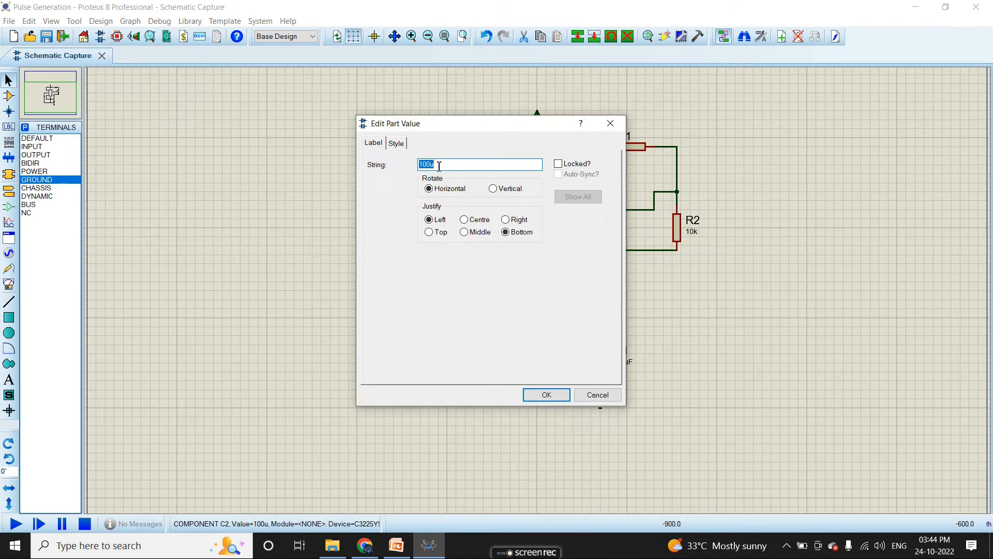
pyautogui.write('10')
pyautogui.press('Tab')
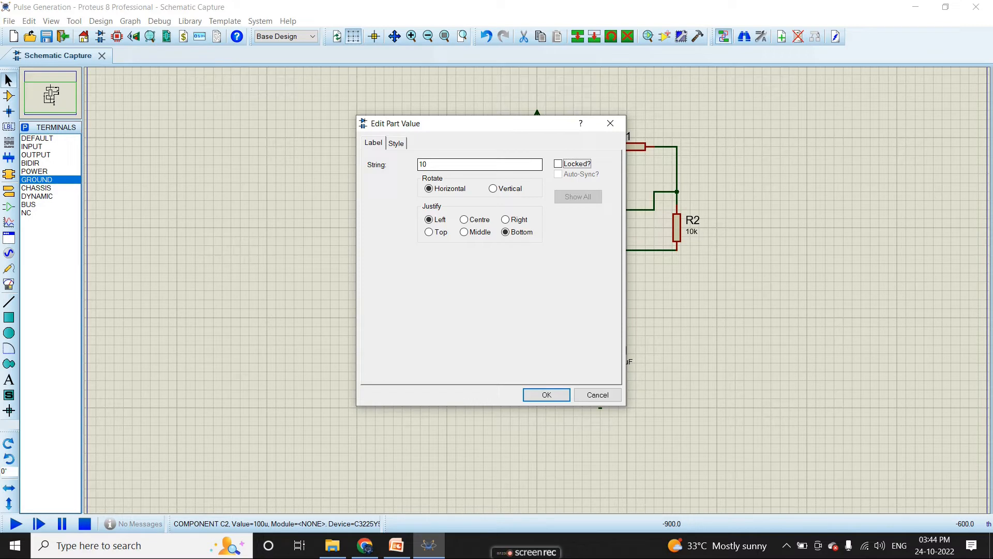
pyautogui.press('Tab')
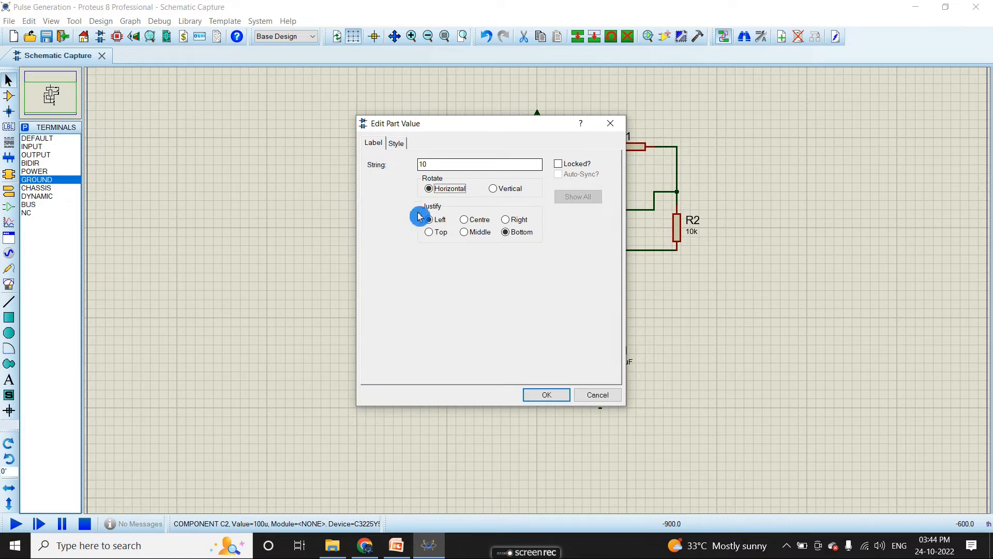
pyautogui.click(439, 164)
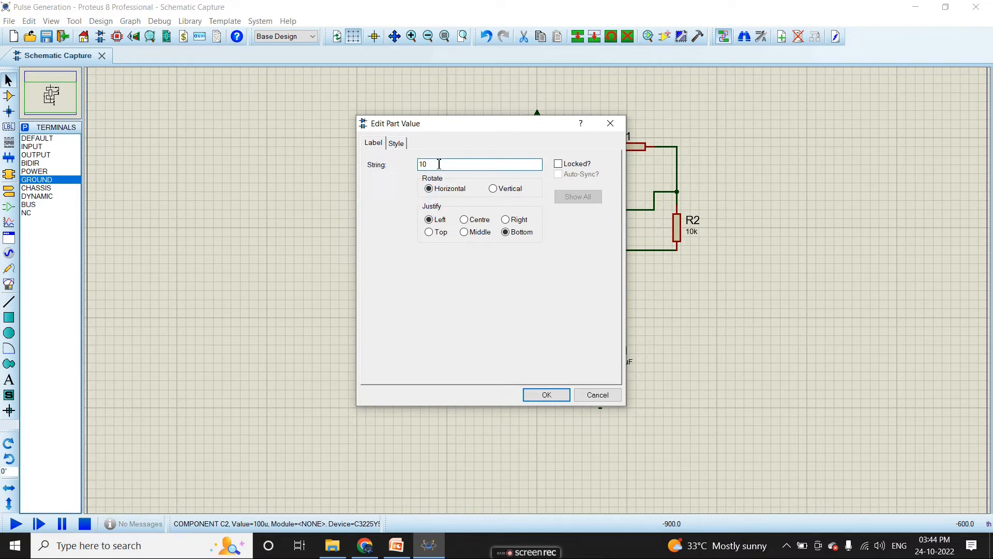
pyautogui.write('nF')
pyautogui.click(546, 395)
pyautogui.click(379, 329)
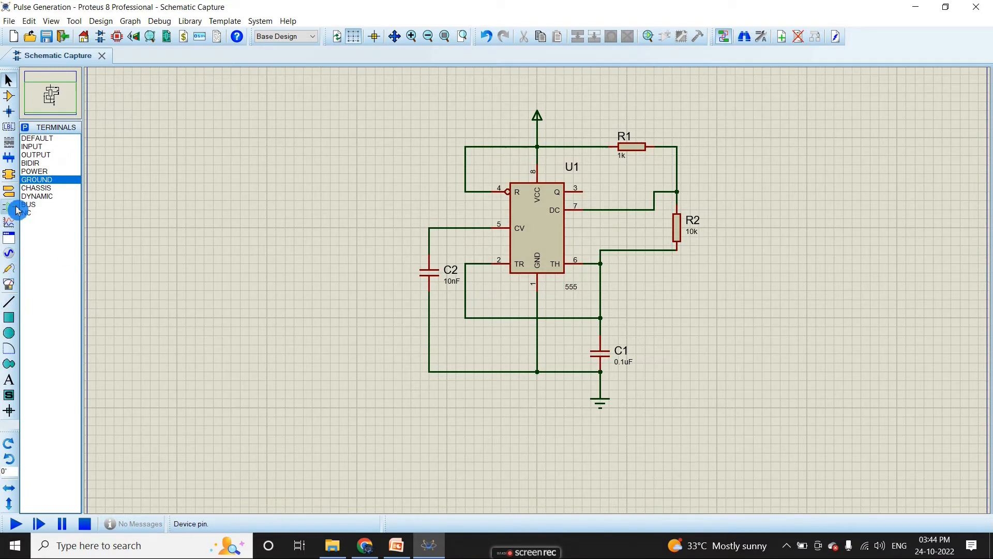
# Place an OSCILLOSCOPE virtual instrument on the schematic to the right of R2.
pyautogui.click(10, 285)
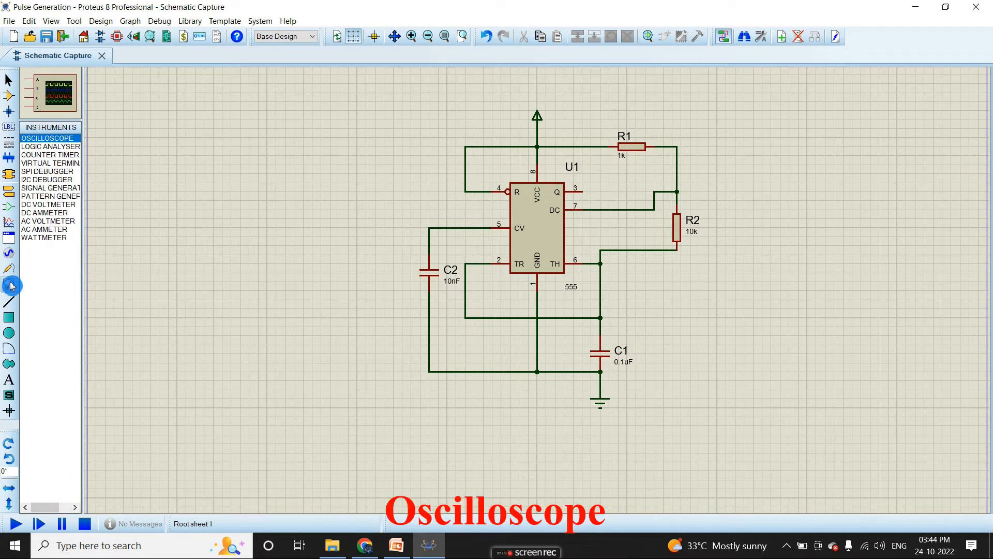
pyautogui.click(55, 145)
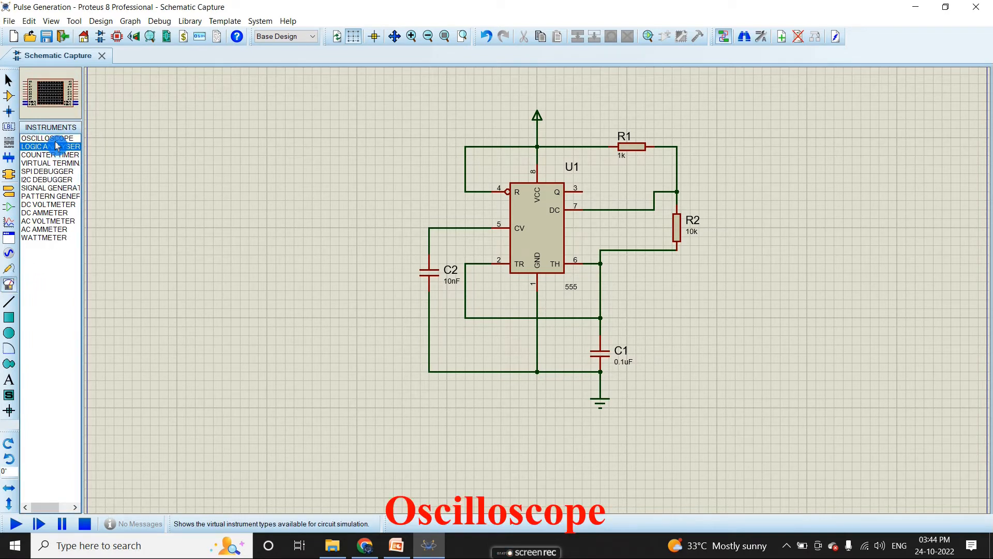
pyautogui.click(55, 138)
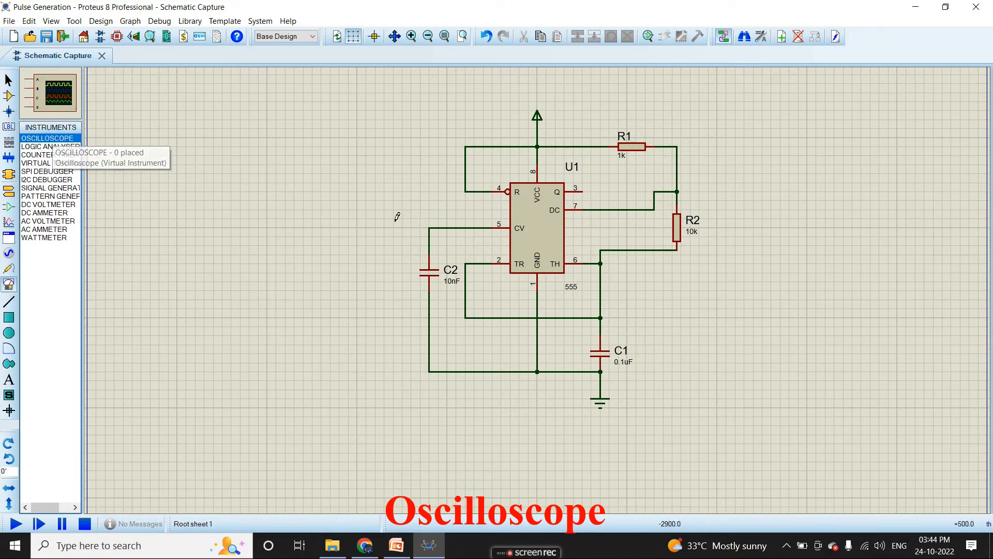
pyautogui.click(746, 299)
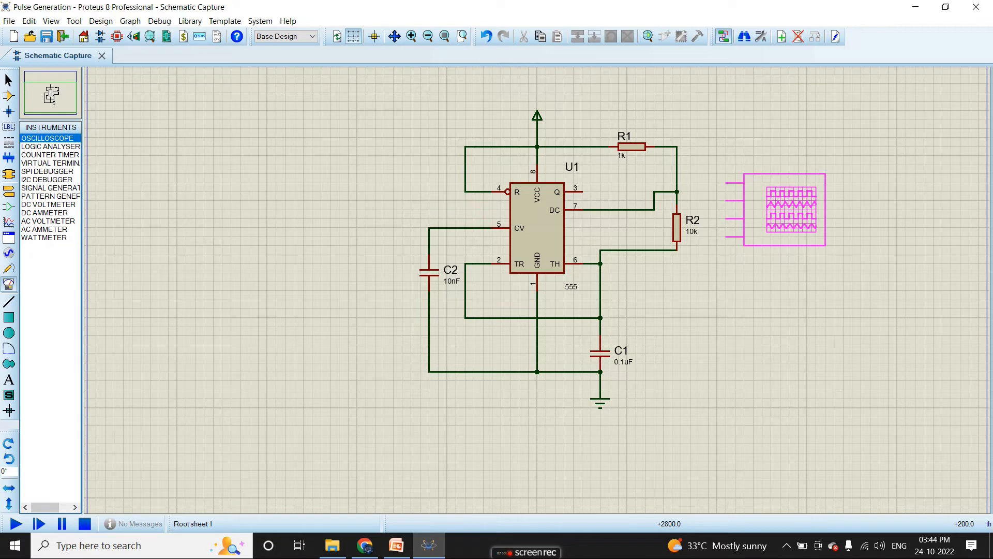
pyautogui.click(785, 209)
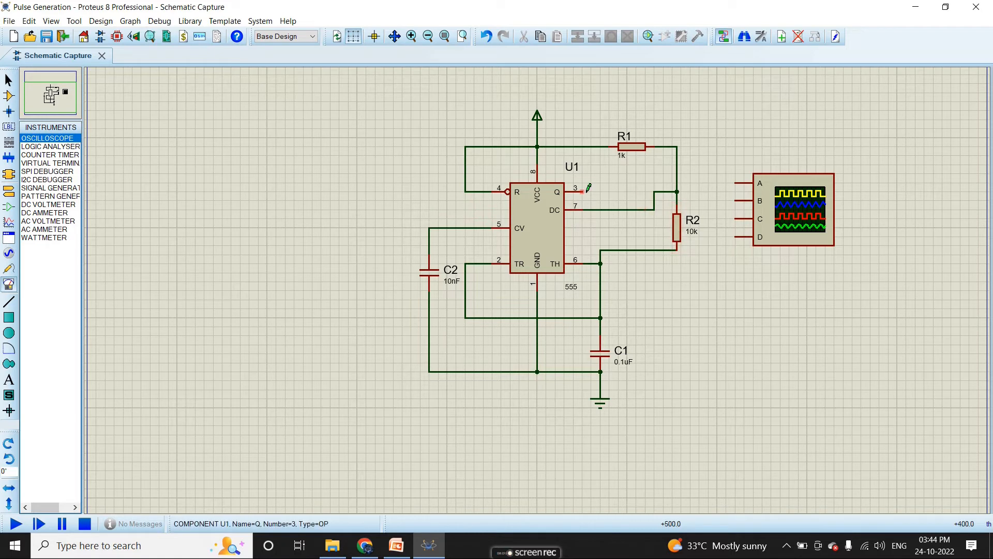
# Wire the 555 timer's output pin 3 to the oscilloscope's channel A input.
pyautogui.click(602, 191)
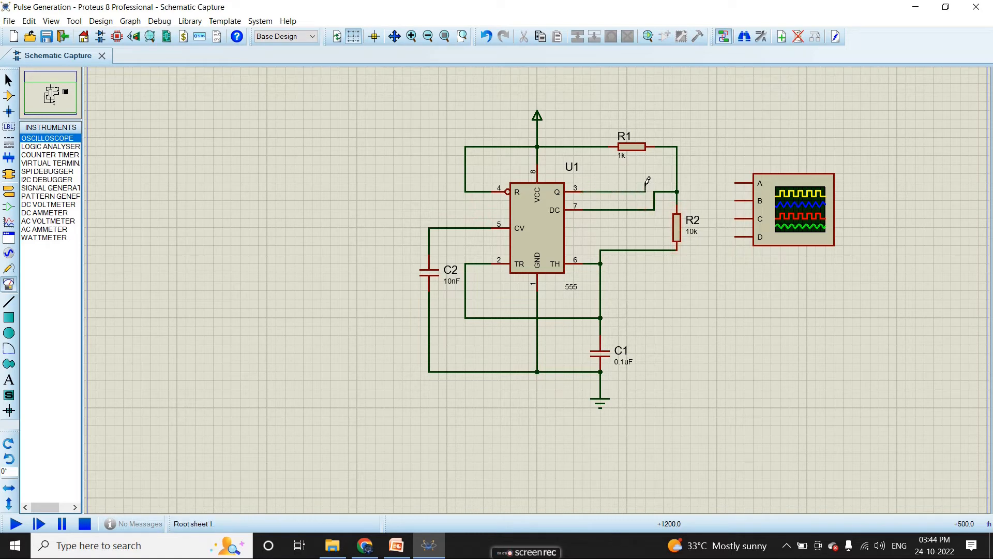
pyautogui.click(739, 183)
pyautogui.click(8, 80)
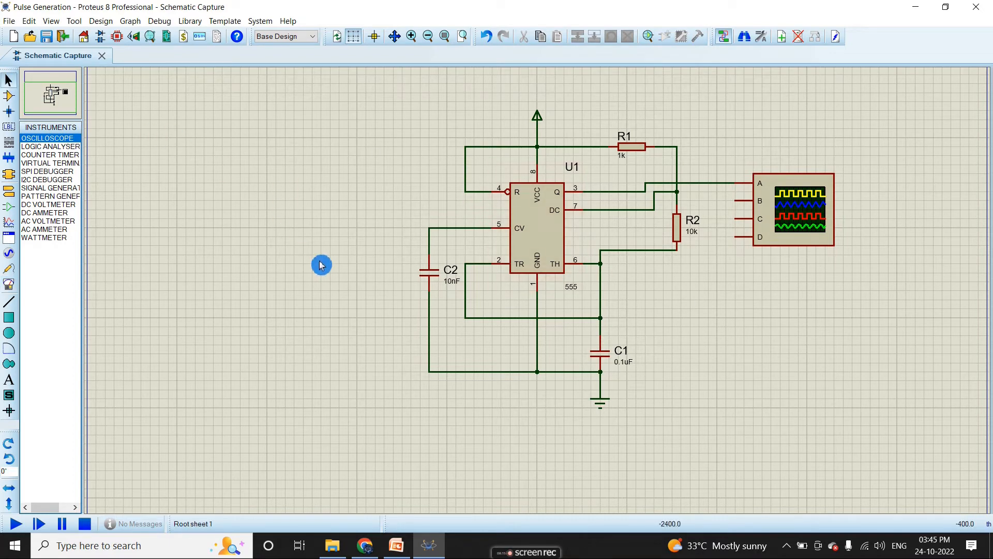
# Save the project and run the simulation to show the output pulses on the oscilloscope.
pyautogui.scroll(1, 801, 201)
pyautogui.scroll(-1, 537, 295)
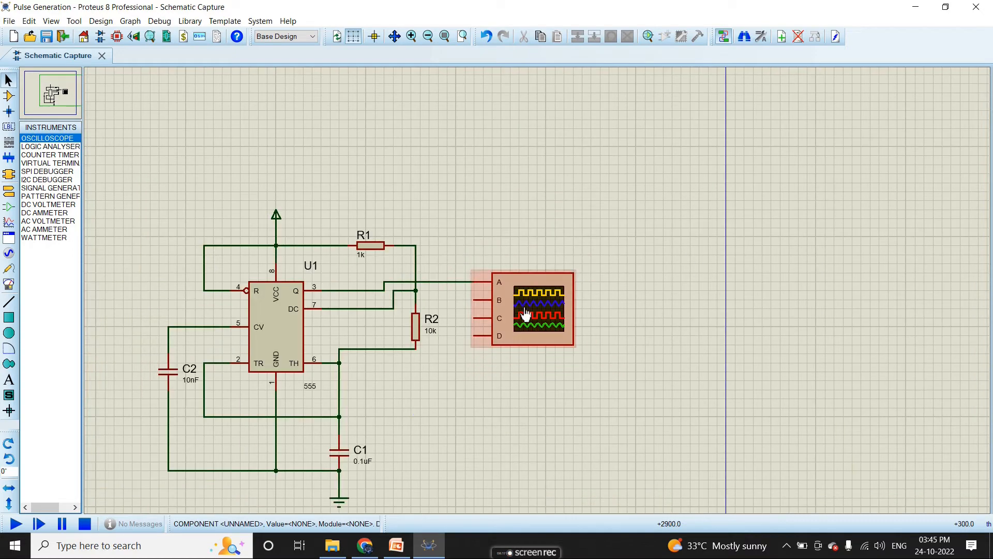
pyautogui.scroll(-2, 459, 332)
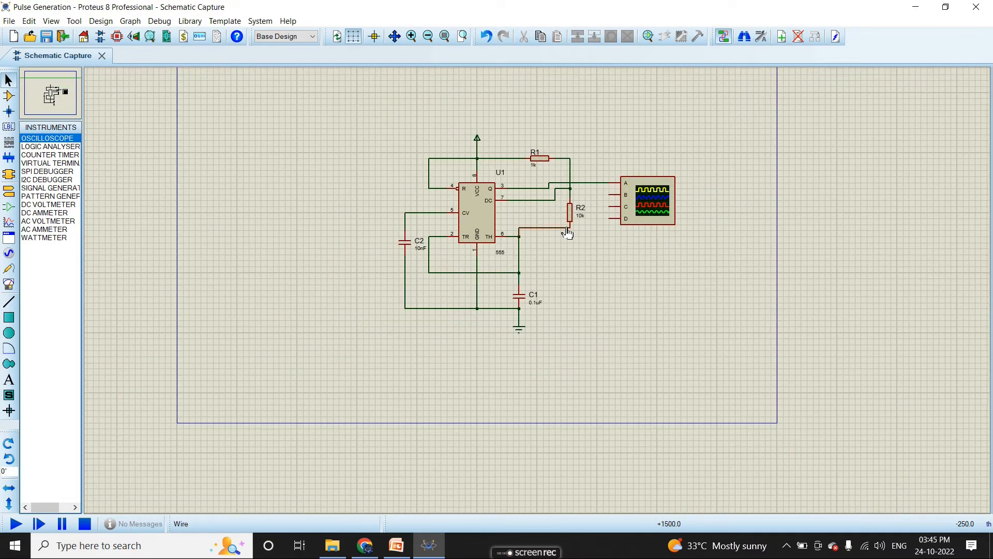
pyautogui.scroll(1, 568, 233)
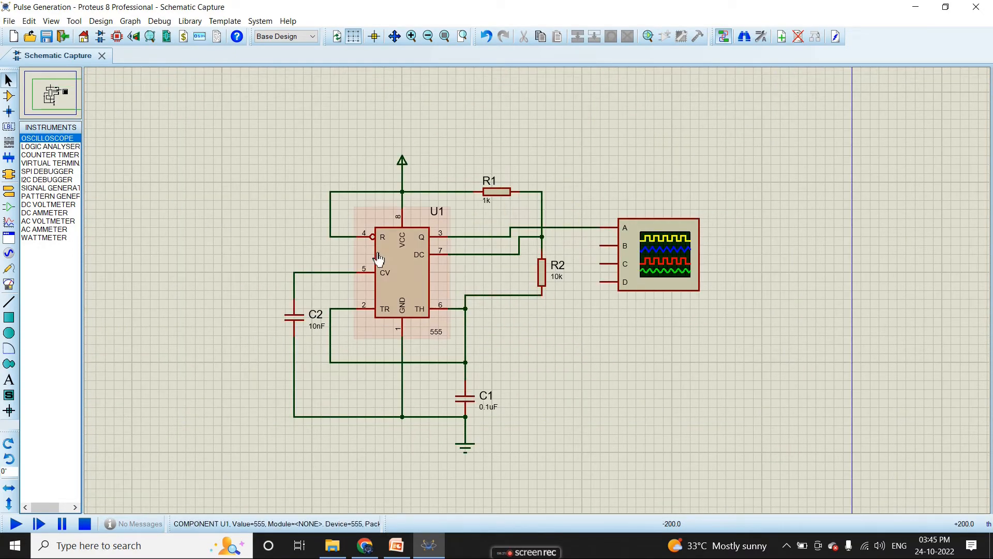
pyautogui.click(47, 39)
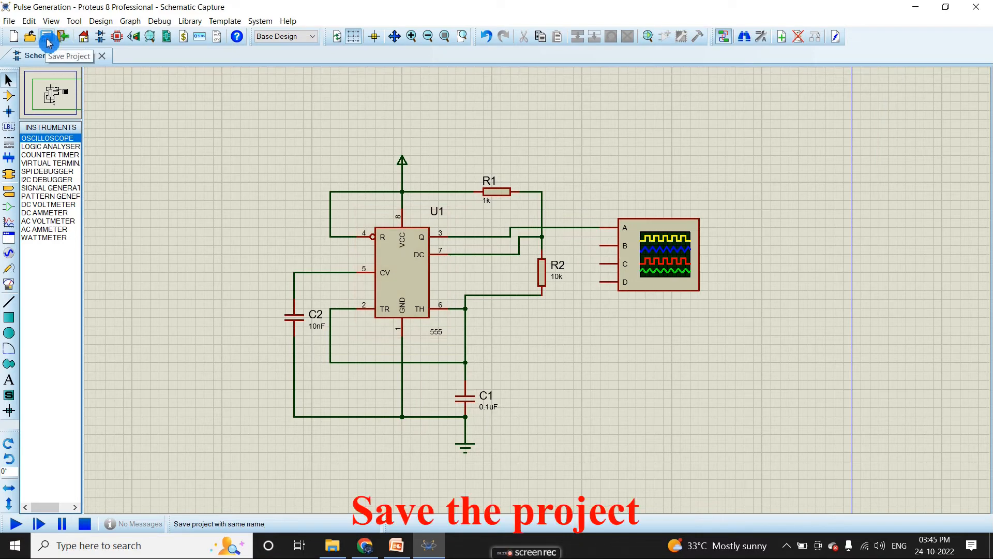
pyautogui.click(17, 526)
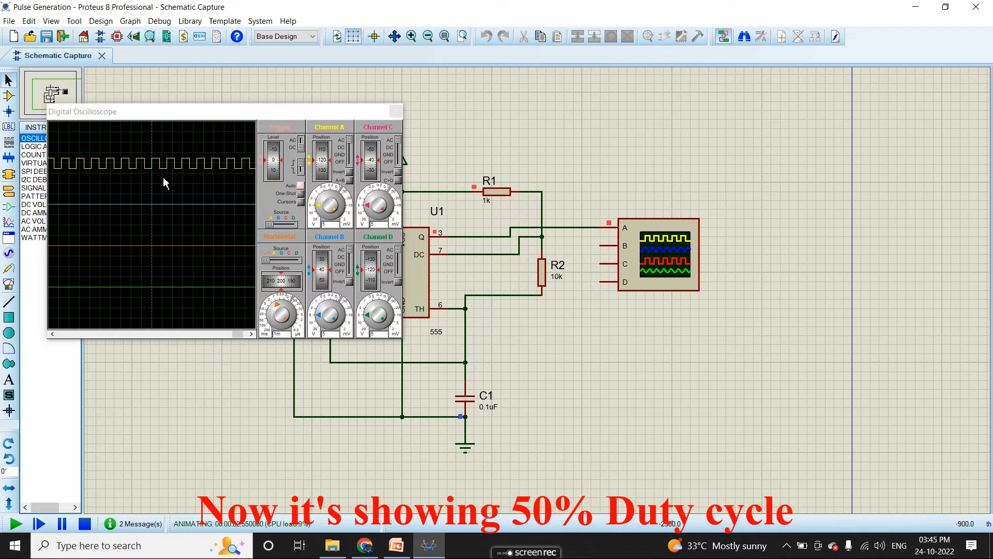
# Examine the channel A pulse train's duty cycle on the oscilloscope and stop the simulation.
pyautogui.moveTo(64, 181)
pyautogui.mouseDown()
pyautogui.moveTo(223, 151)
pyautogui.moveTo(206, 185)
pyautogui.mouseUp()
pyautogui.moveTo(66, 177)
pyautogui.mouseDown()
pyautogui.moveTo(215, 160)
pyautogui.moveTo(233, 175)
pyautogui.moveTo(199, 178)
pyautogui.mouseUp()
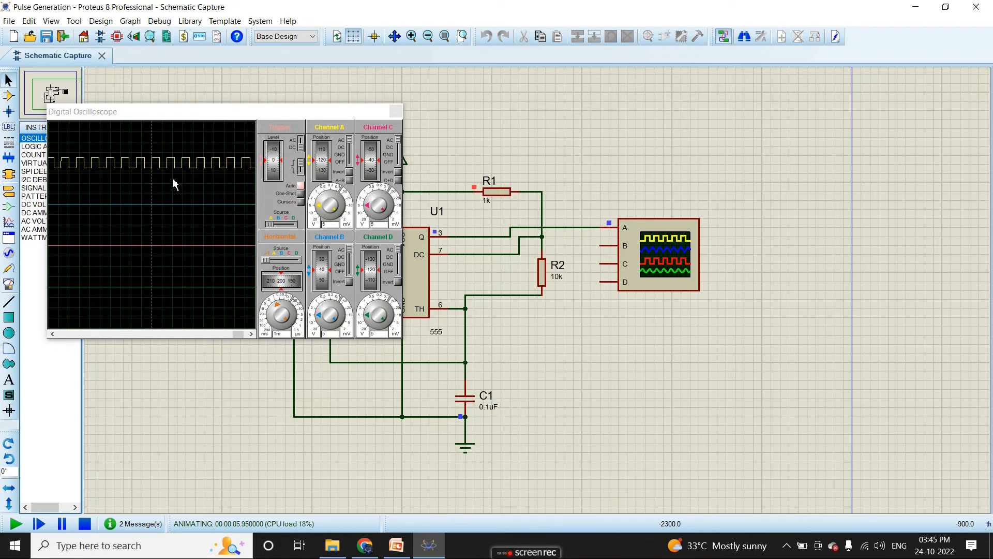
pyautogui.click(84, 525)
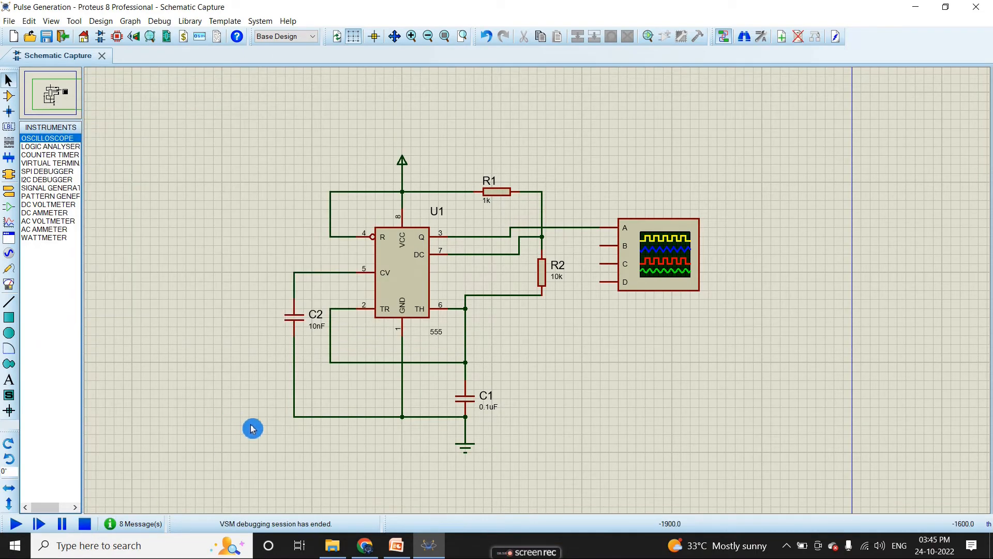
# Switch to the PowerPoint slide and add "D= (1+10/1+2*10)*100" and "D= 52.38" as new lines below the duty cycle formula.
pyautogui.click(396, 546)
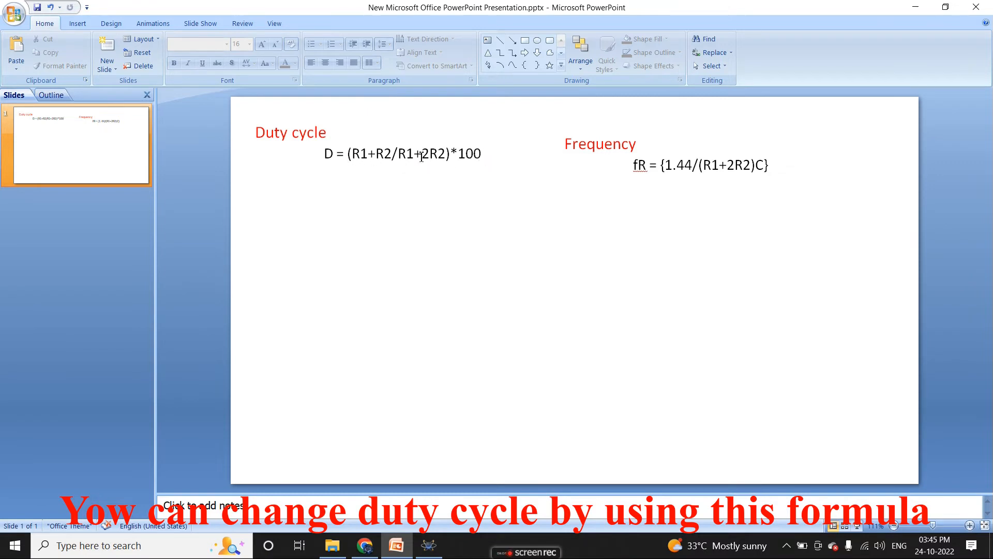
pyautogui.click(482, 153)
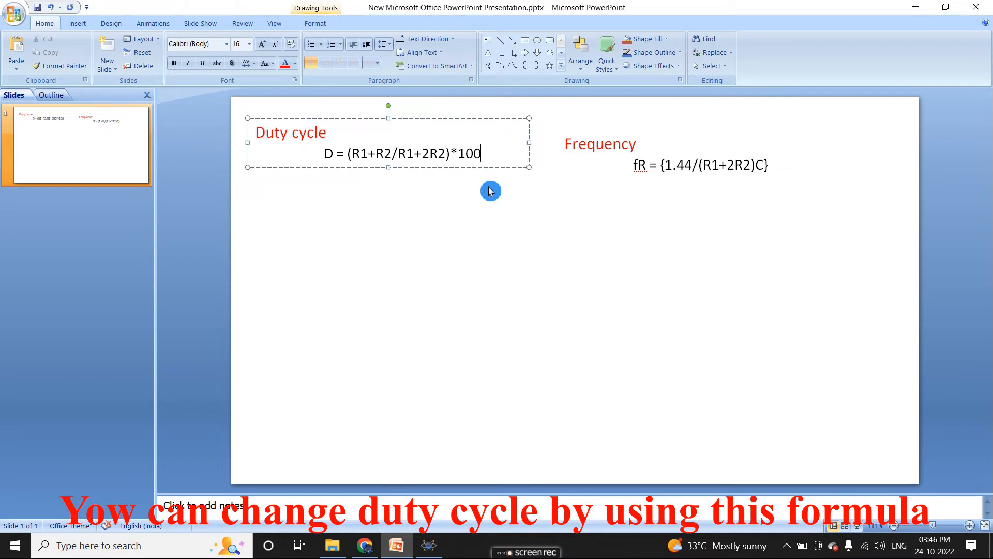
pyautogui.press('Return')
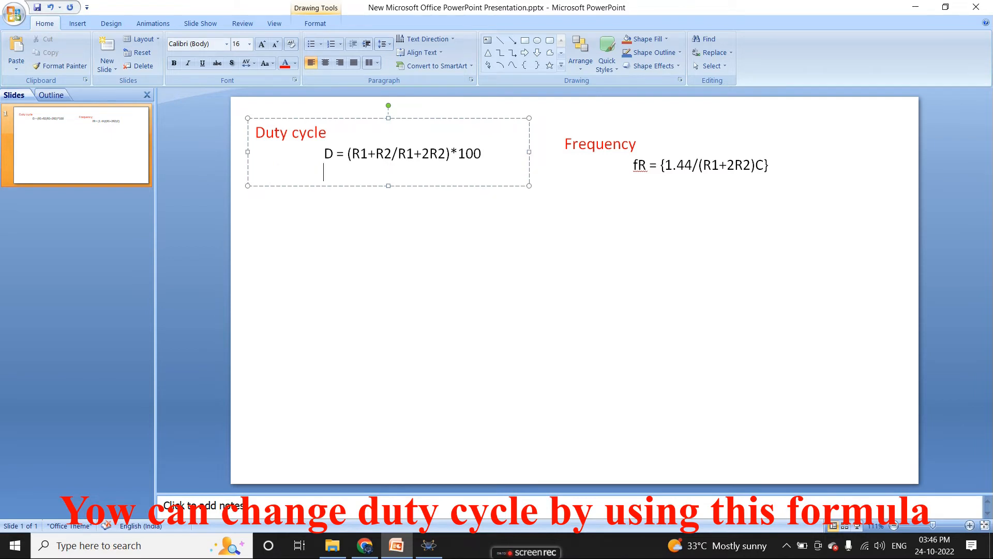
pyautogui.write('D= (1+')
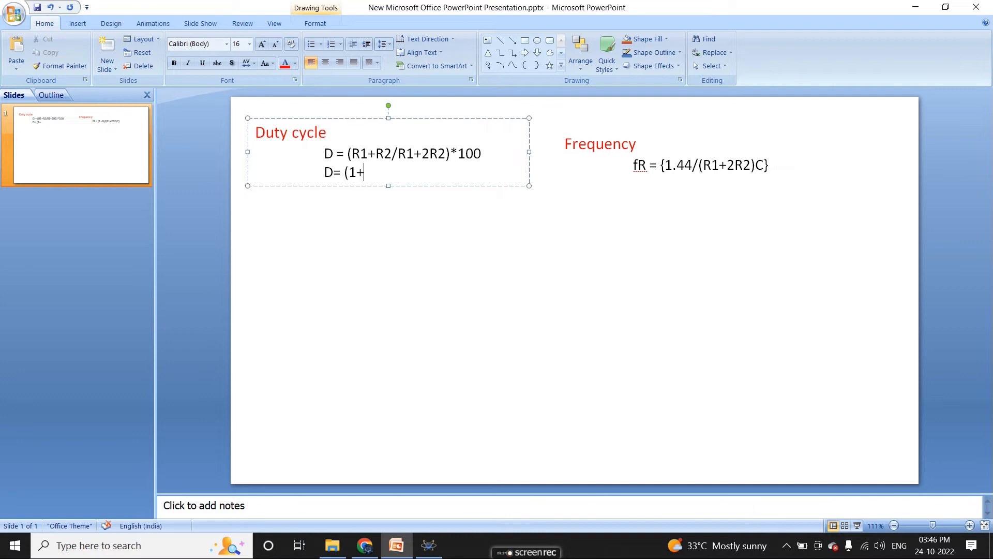
pyautogui.write('10/1+2*10)*100')
pyautogui.press('Return')
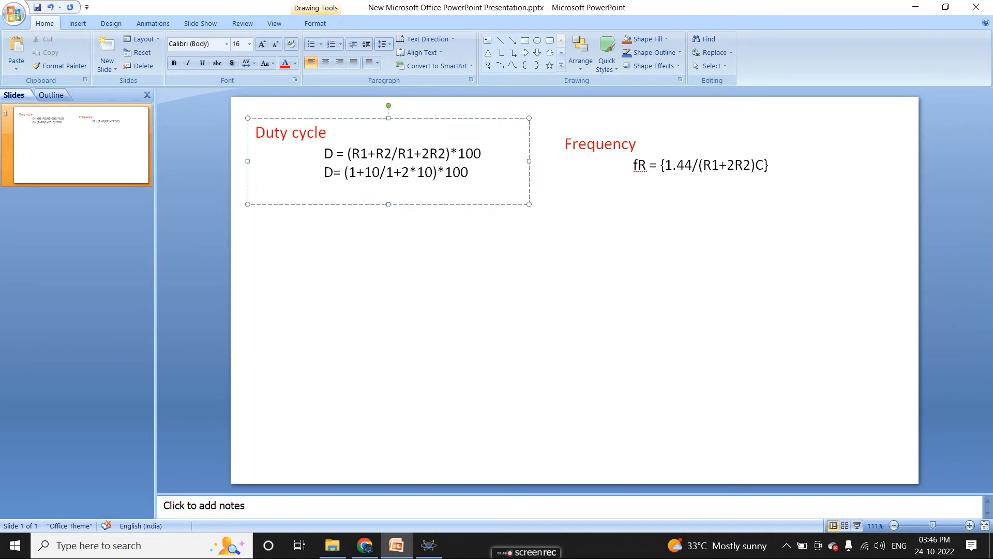
pyautogui.write('D=')
pyautogui.write('52.38')
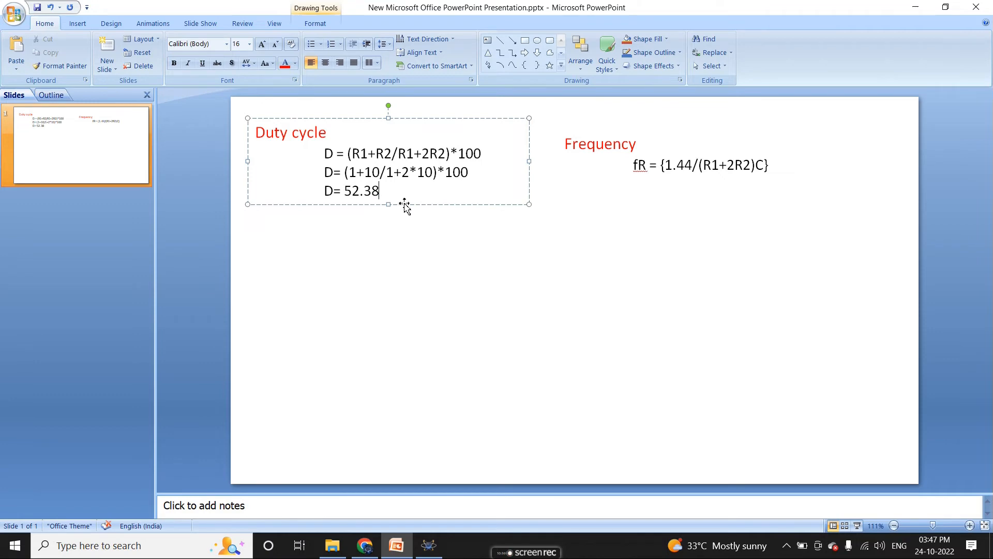
# Return to Proteus, run the simulation again to check the output pulses on the oscilloscope, and stop it.
pyautogui.click(429, 546)
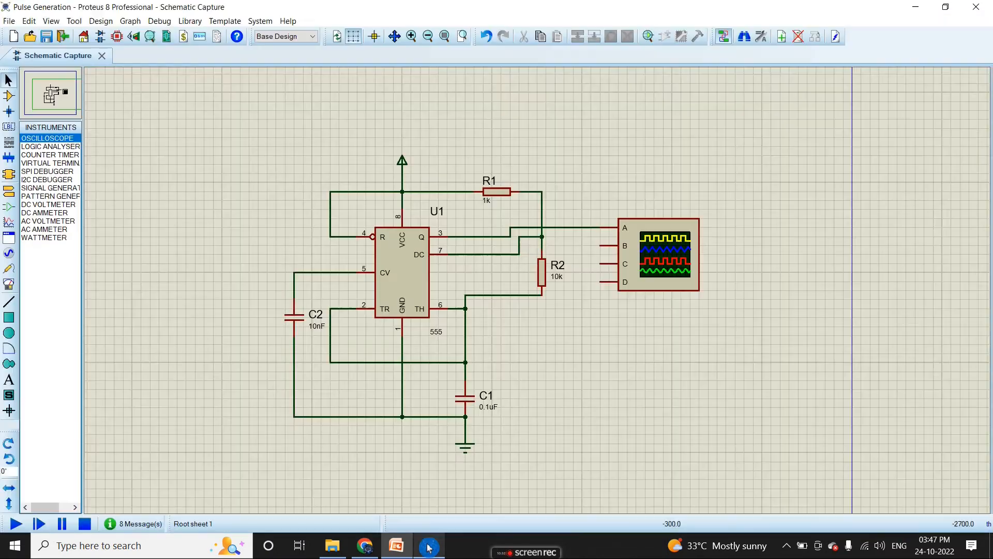
pyautogui.moveTo(251, 303); pyautogui.dragTo(298, 311)
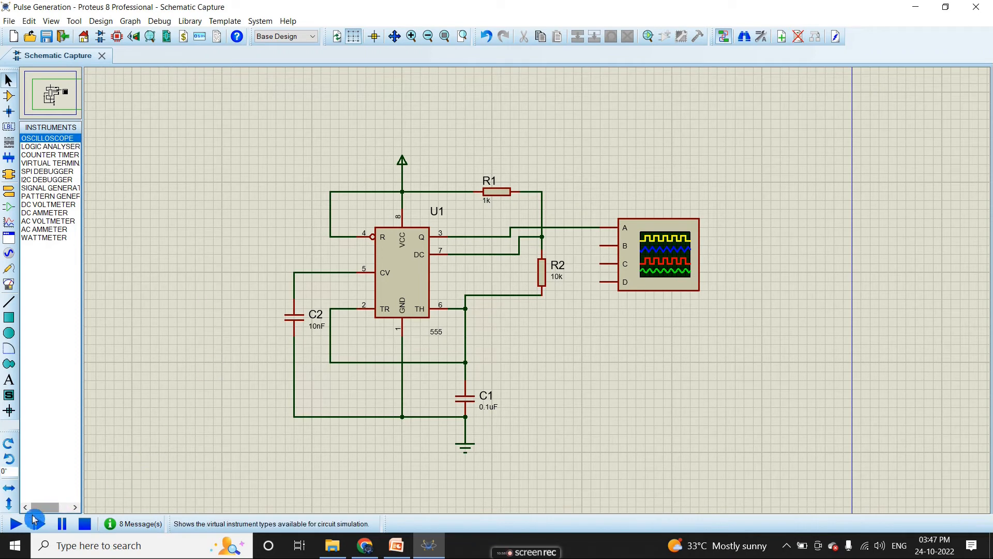
pyautogui.click(15, 523)
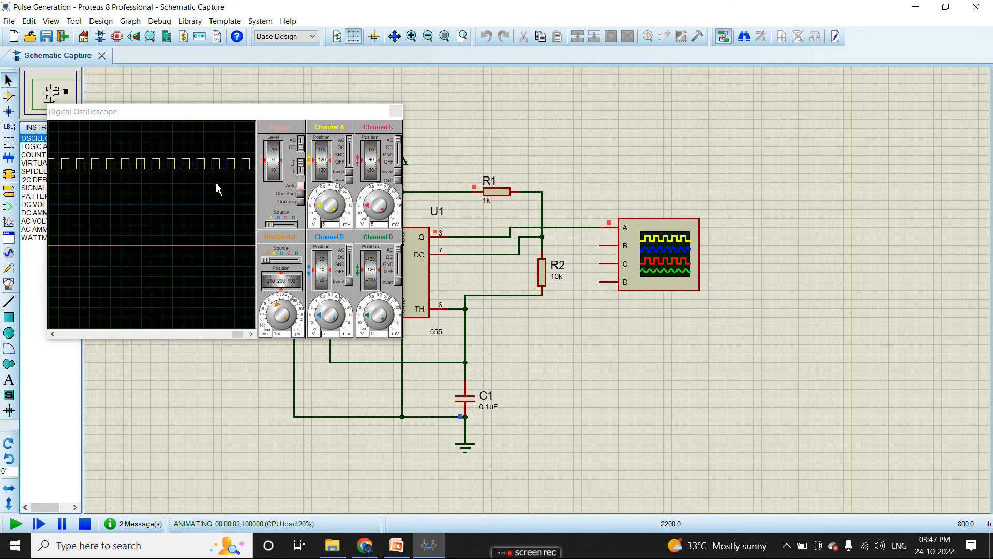
pyautogui.click(86, 524)
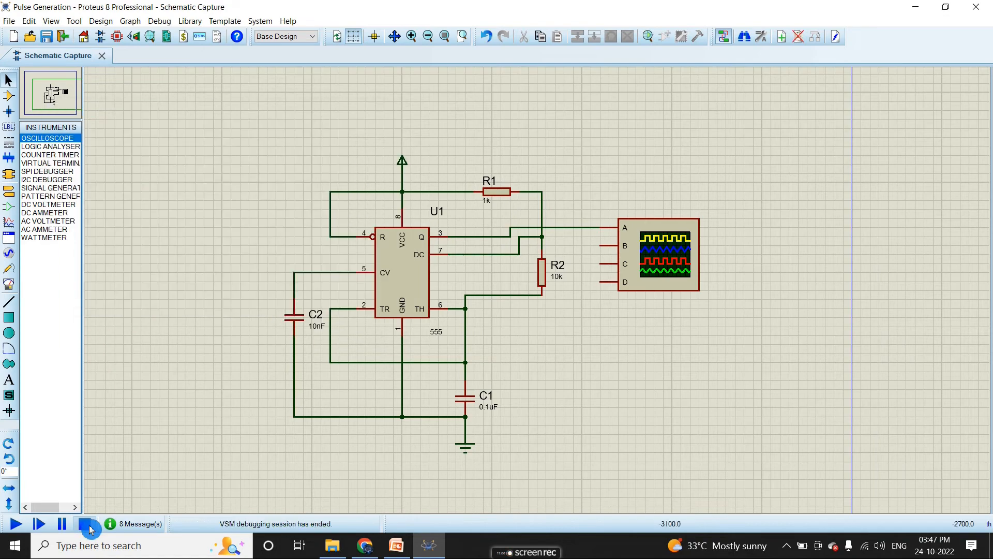
# Switch to Chrome and search Google for "555 timer frequency calculator".
pyautogui.click(367, 541)
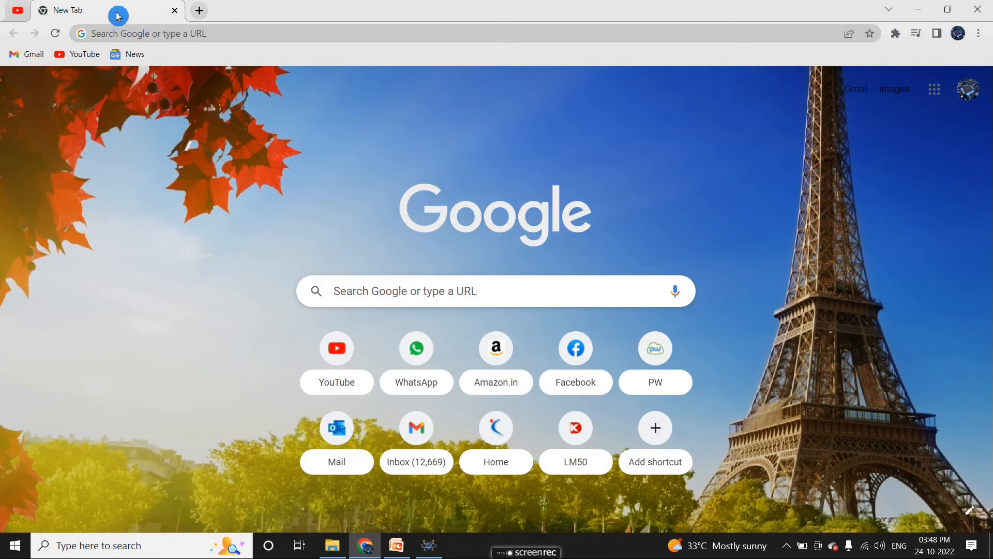
pyautogui.click(135, 33)
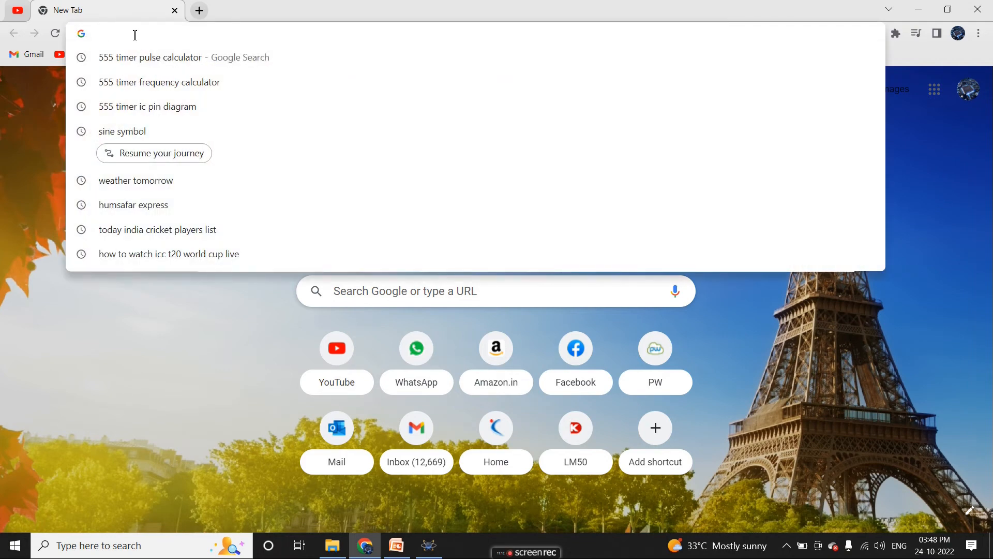
pyautogui.write('555 timer frequency calculato')
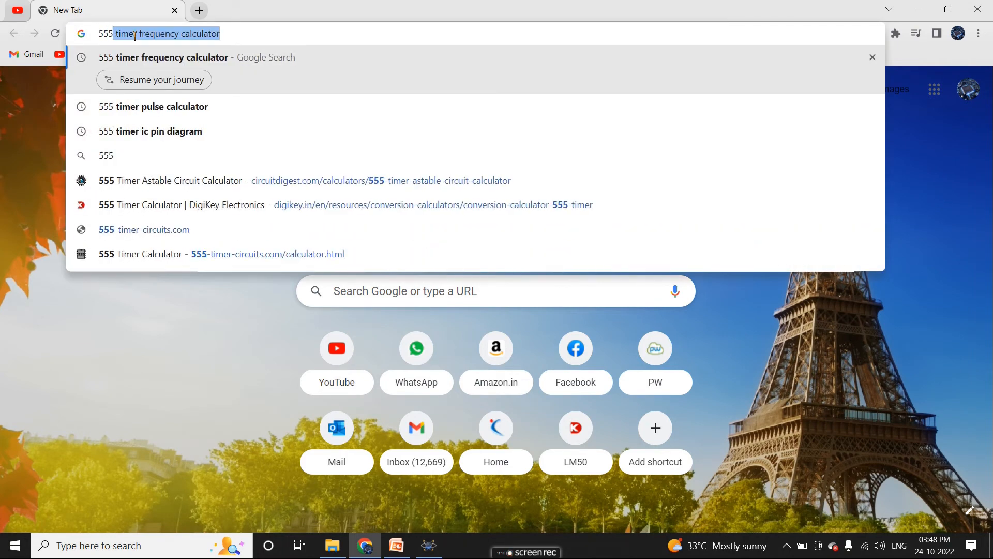
pyautogui.write('r')
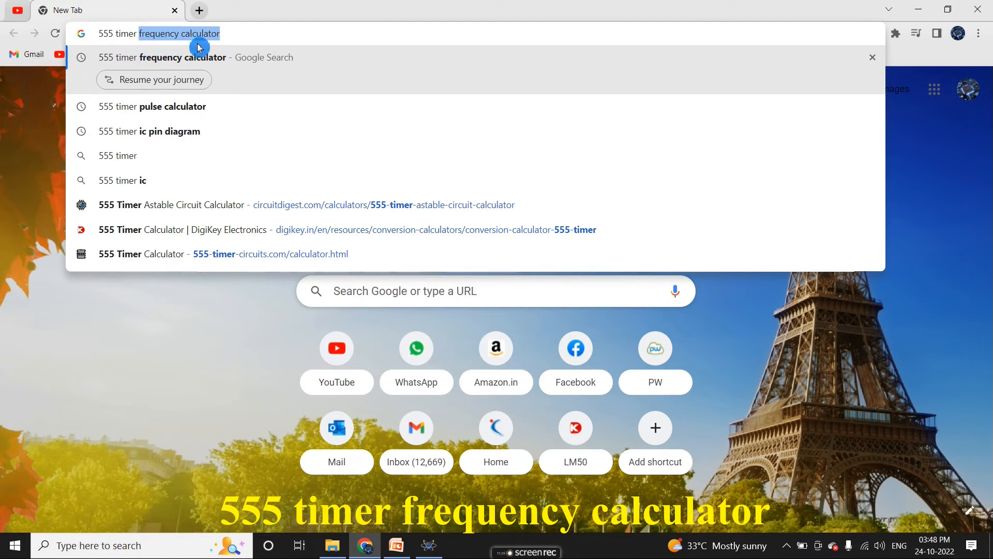
pyautogui.write(' fre')
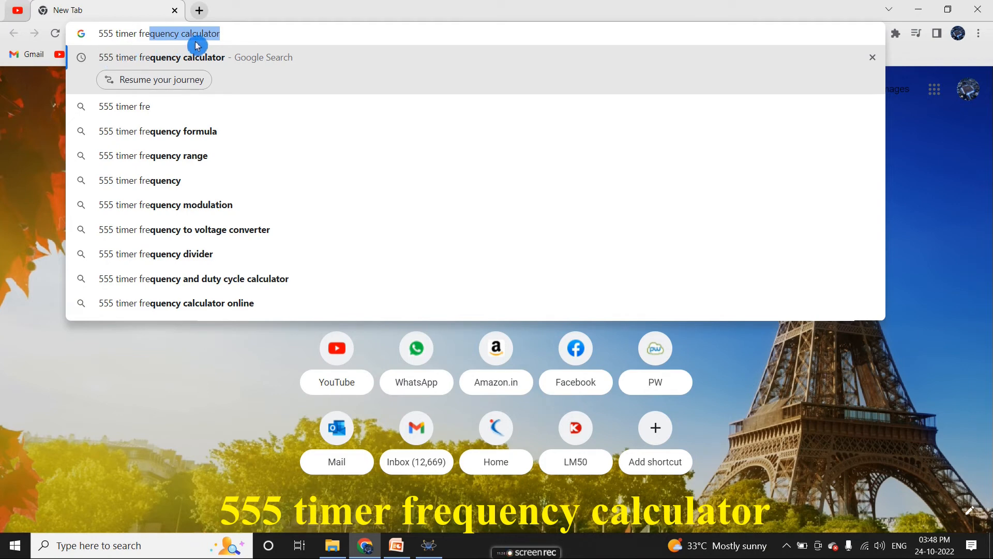
pyautogui.click(253, 57)
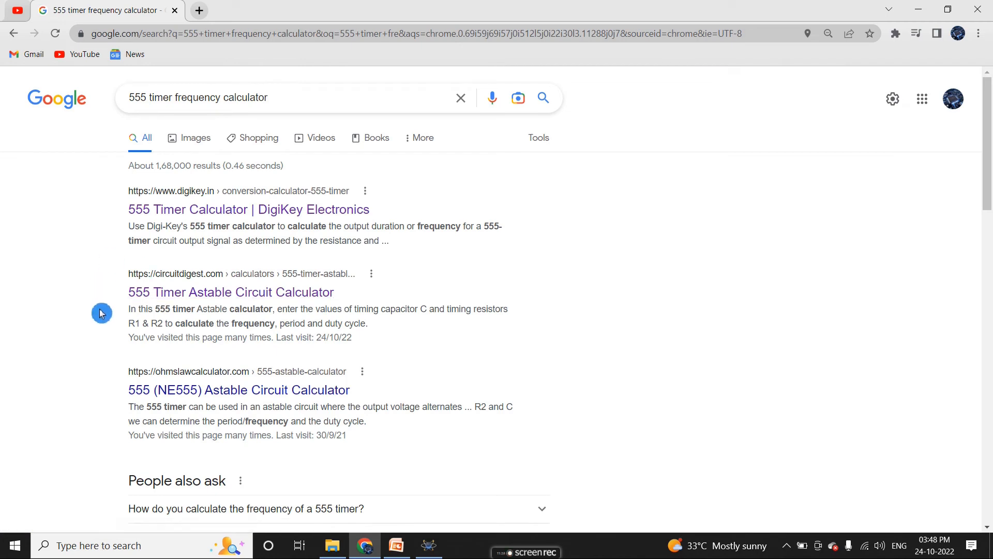
# Open CircuitDigest's 555 Timer Astable Circuit Calculator and dismiss the full-page advertisement to reach its input fields.
pyautogui.click(142, 294)
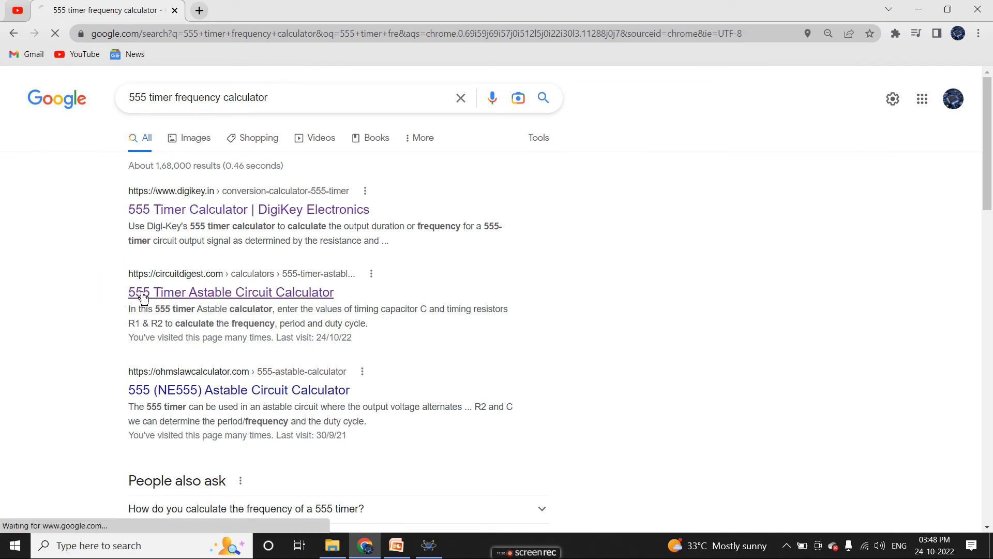
pyautogui.scroll(-8, 218, 348)
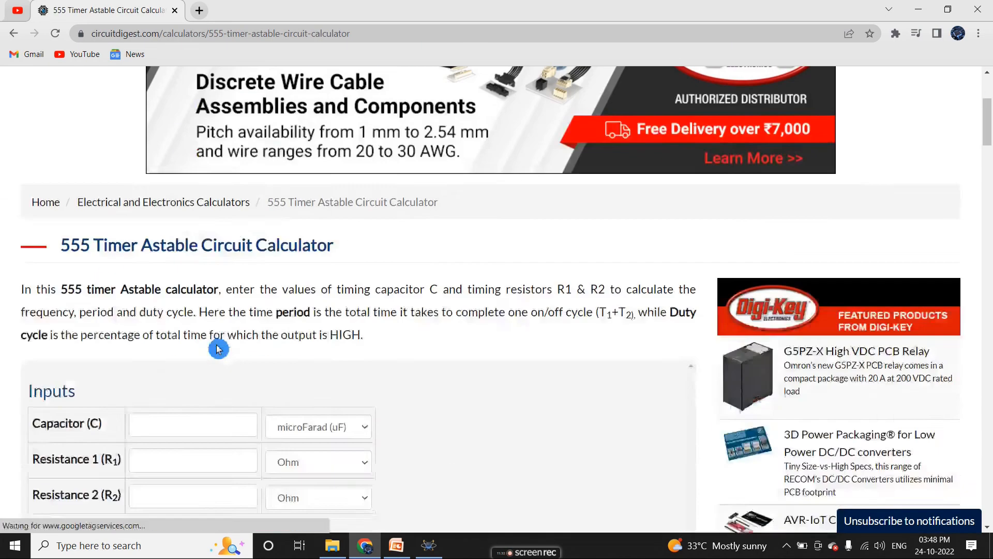
pyautogui.scroll(-4, 219, 348)
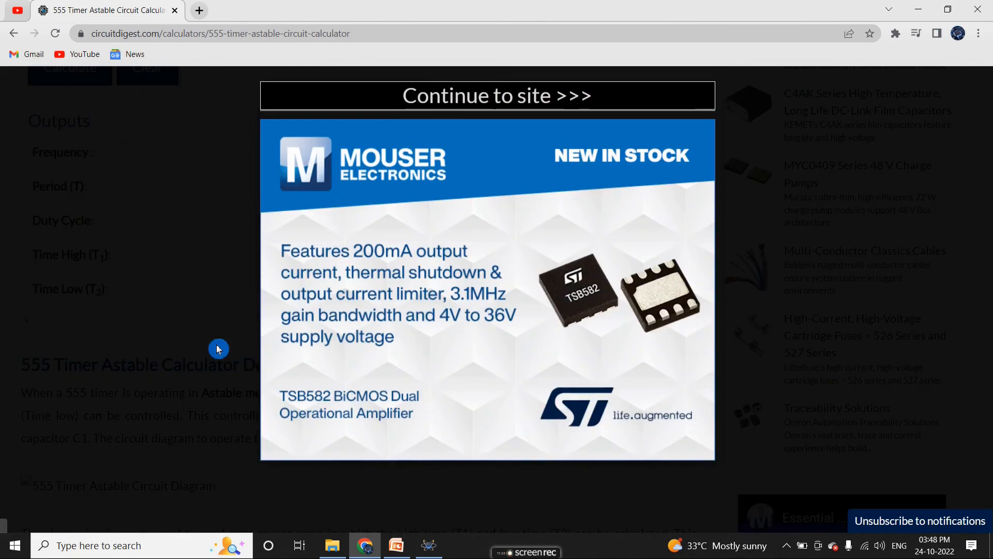
pyautogui.click(549, 107)
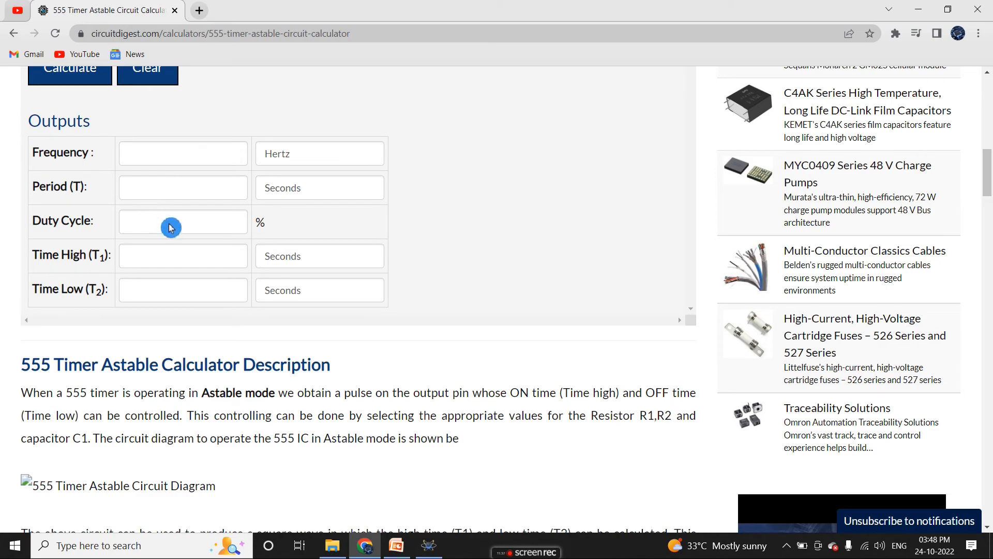
pyautogui.scroll(4, 173, 258)
pyautogui.click(174, 259)
pyautogui.scroll(-3, 162, 257)
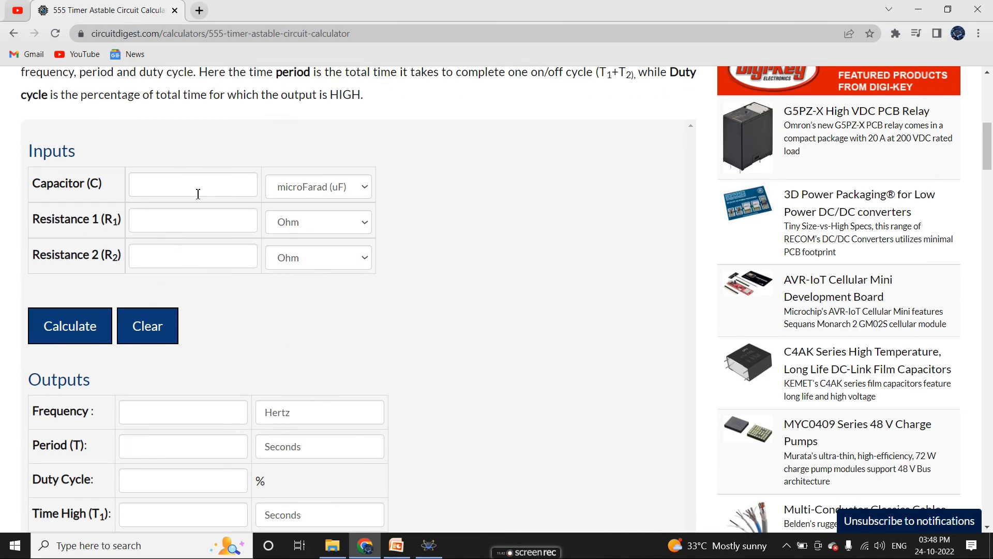
# Check C1's value in the Proteus schematic and enter 0.1 microFarad as the calculator's capacitor value.
pyautogui.click(429, 545)
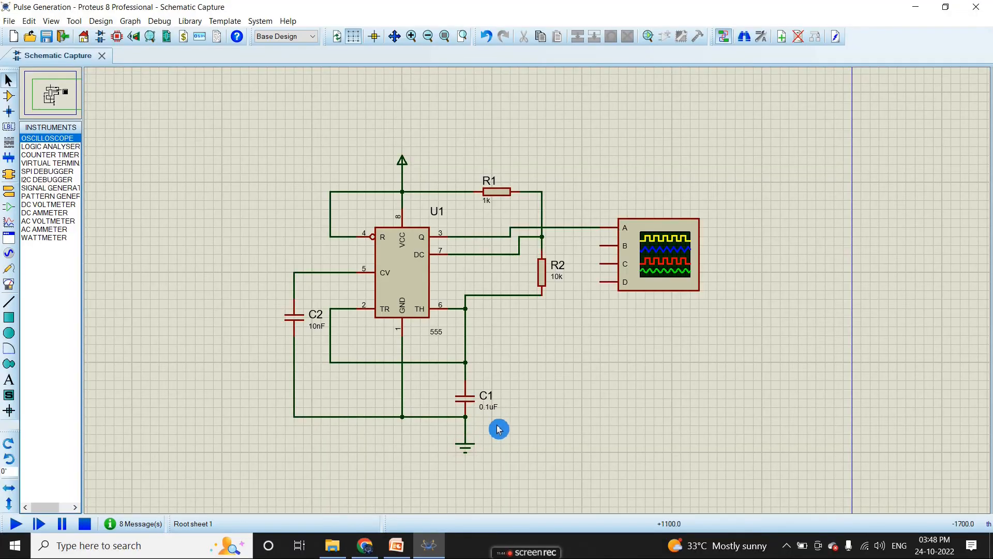
pyautogui.click(370, 553)
pyautogui.click(178, 189)
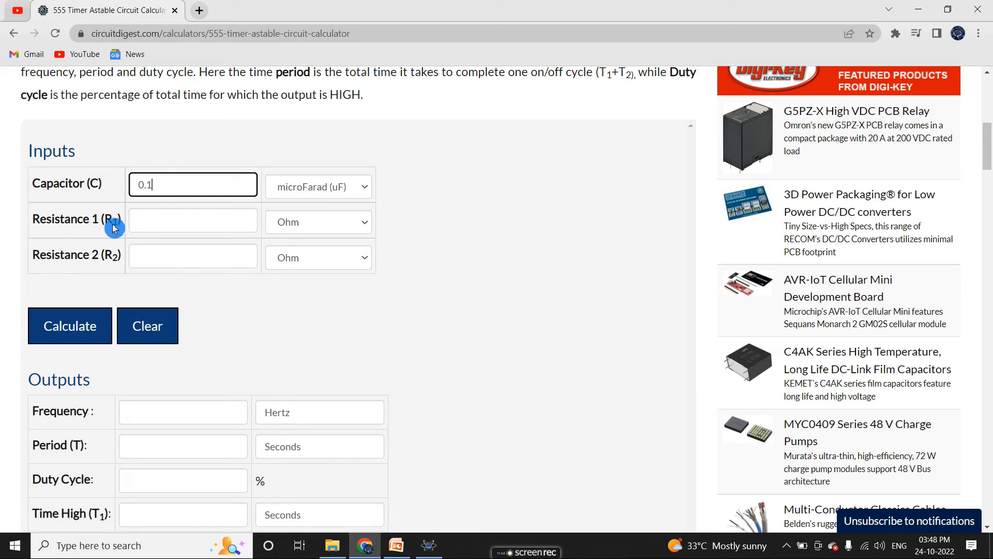
# Check R1's value in the Proteus schematic and set the calculator's Resistance 1 to 1 Kilo Ohm.
pyautogui.click(429, 547)
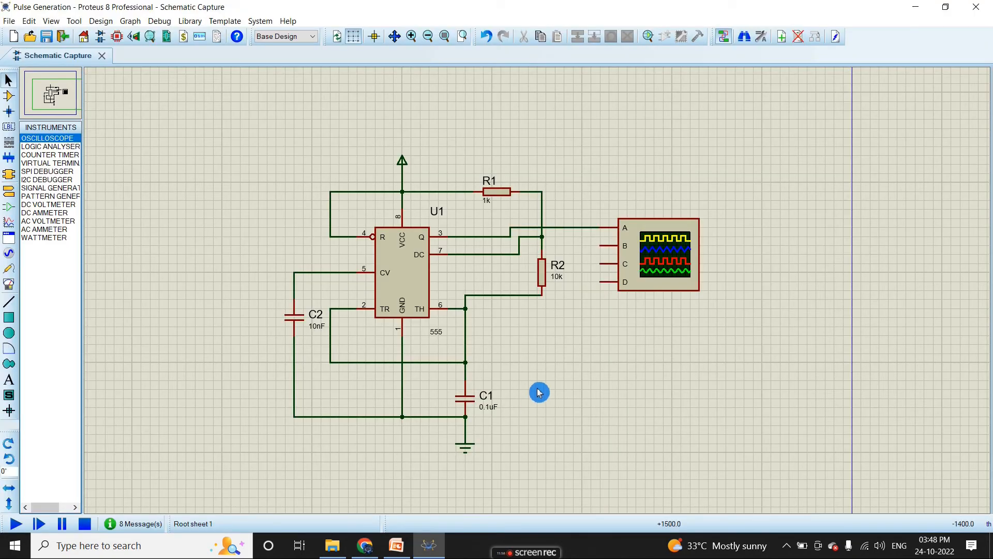
pyautogui.hotkey('alt', 'Tab')
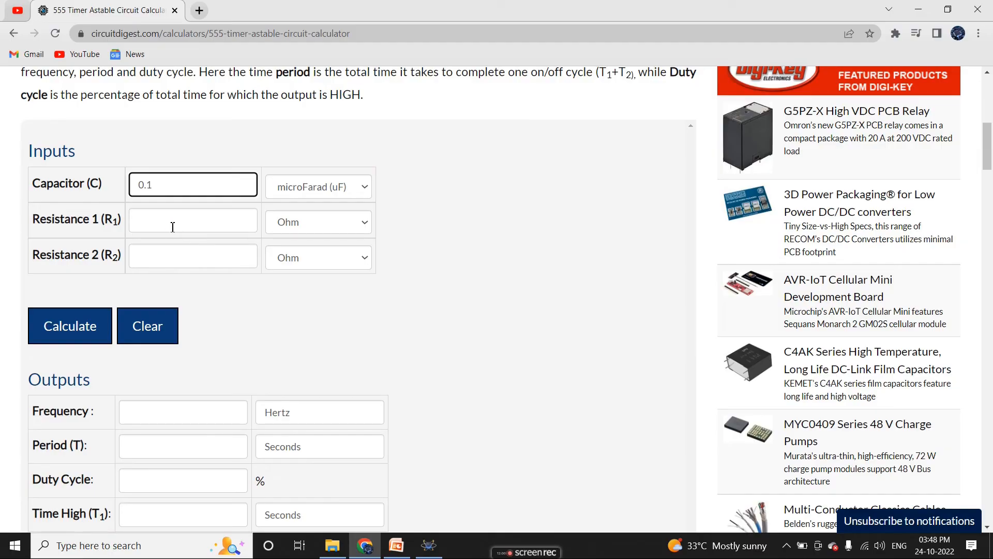
pyautogui.click(175, 221)
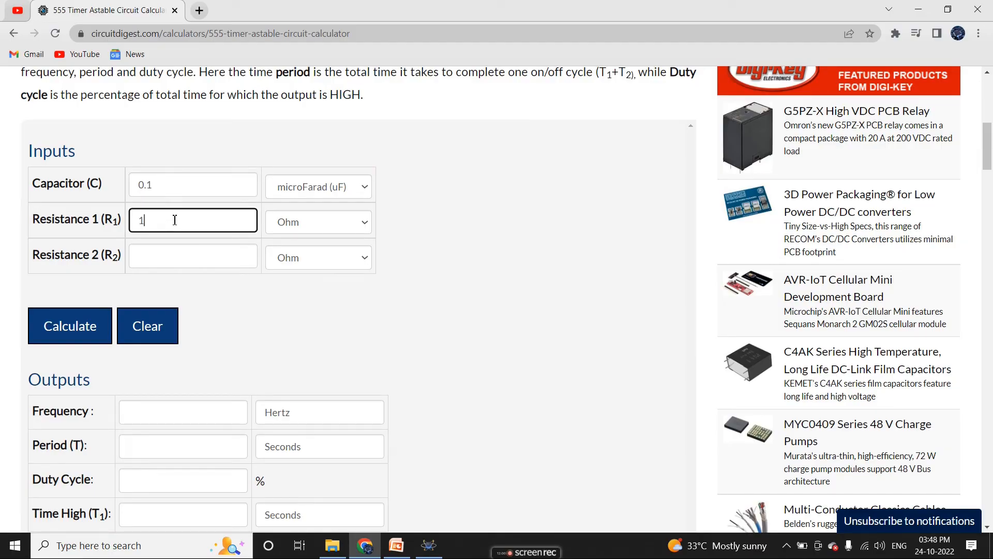
pyautogui.click(362, 226)
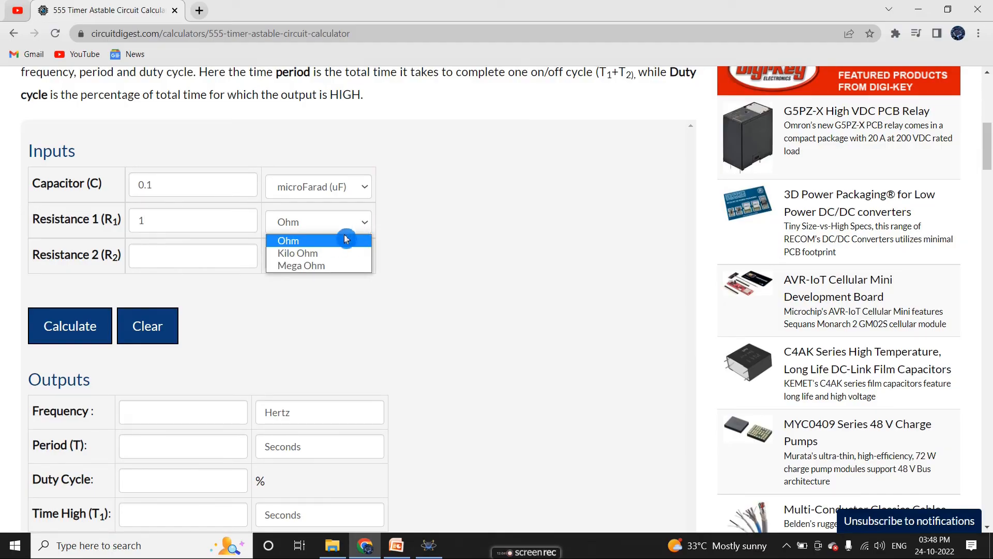
pyautogui.click(328, 254)
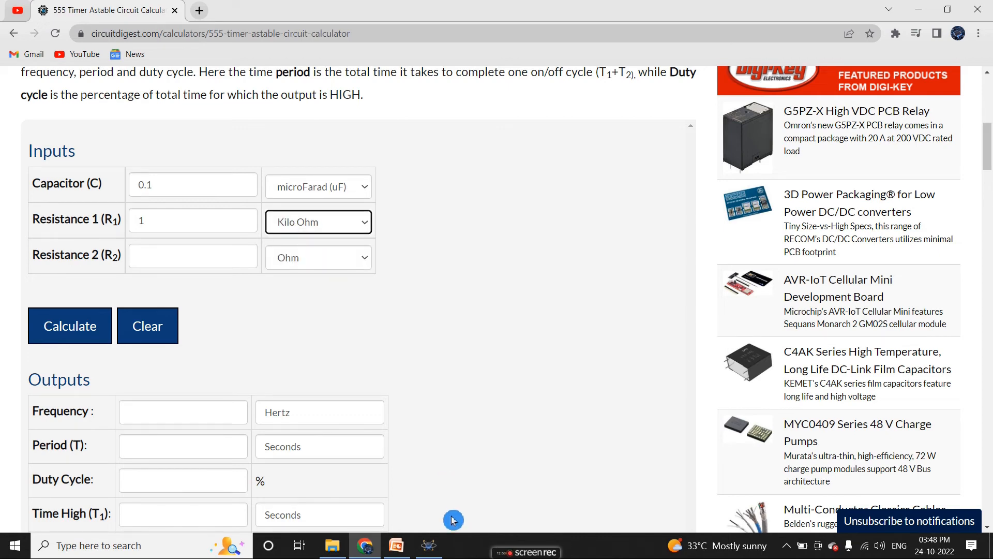
# Check R2's value in the Proteus schematic and set the calculator's Resistance 2 to 10 Kilo Ohm.
pyautogui.click(429, 545)
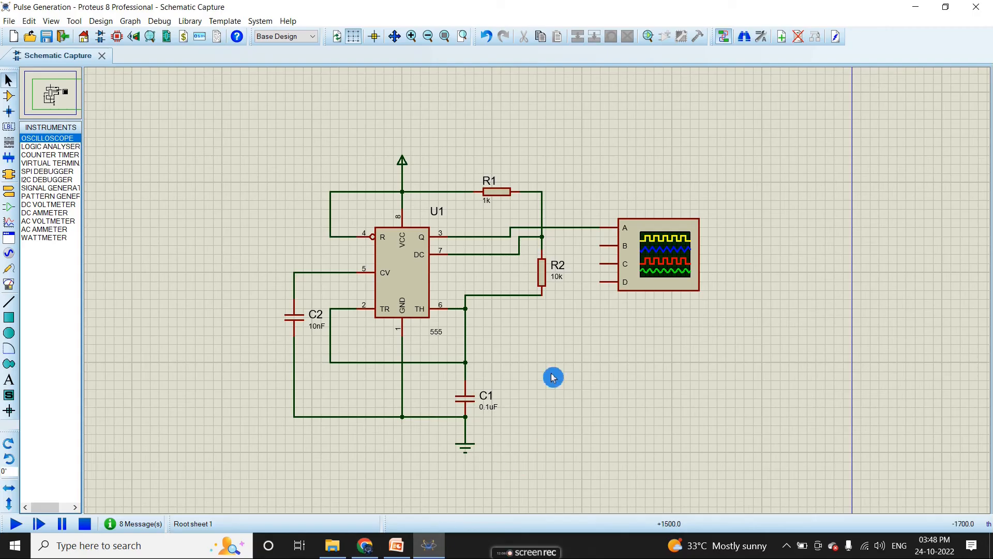
pyautogui.click(365, 546)
pyautogui.click(183, 257)
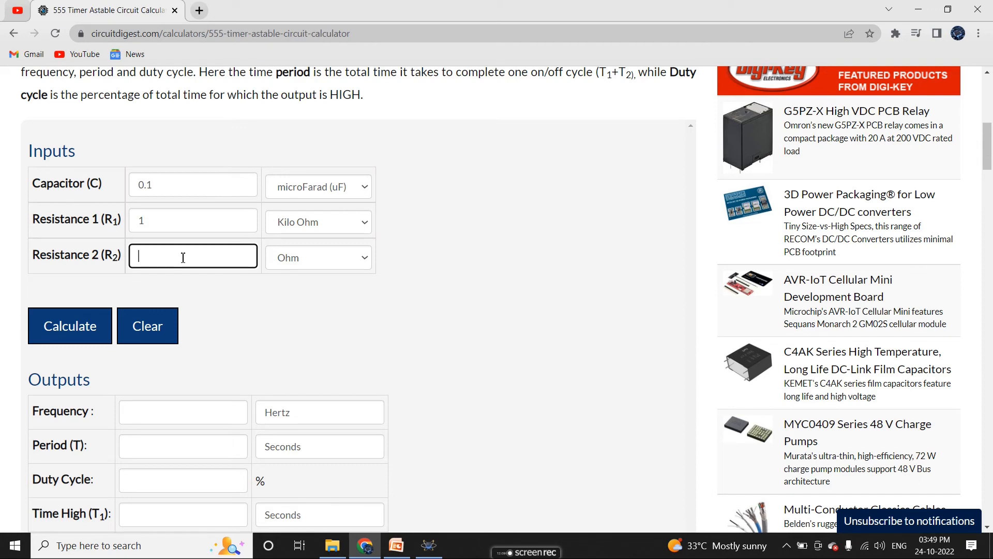
pyautogui.write('0')
pyautogui.click(324, 262)
pyautogui.click(310, 289)
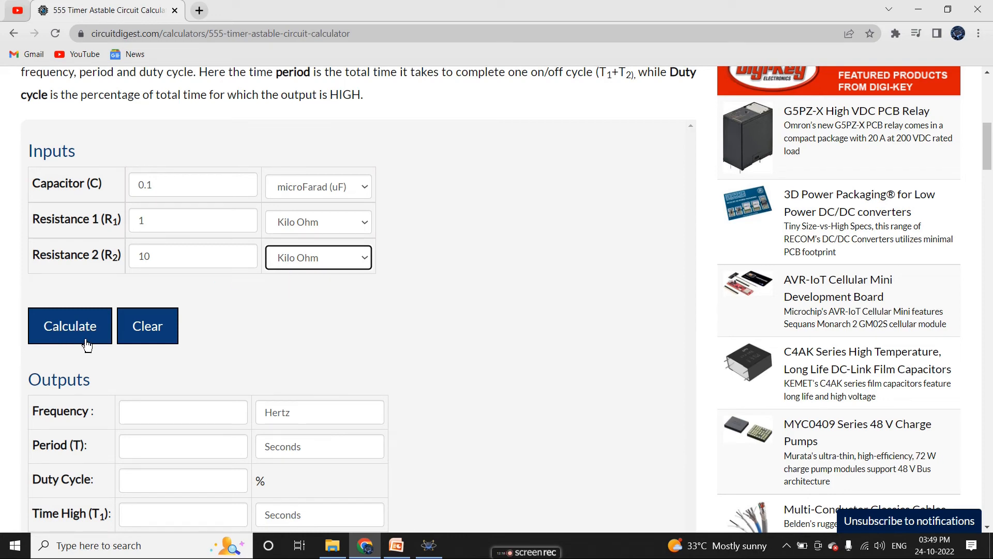
# Calculate the astable outputs and compare the resulting duty cycle with the hand calculation on the PowerPoint slide.
pyautogui.click(69, 332)
pyautogui.scroll(-2, 141, 324)
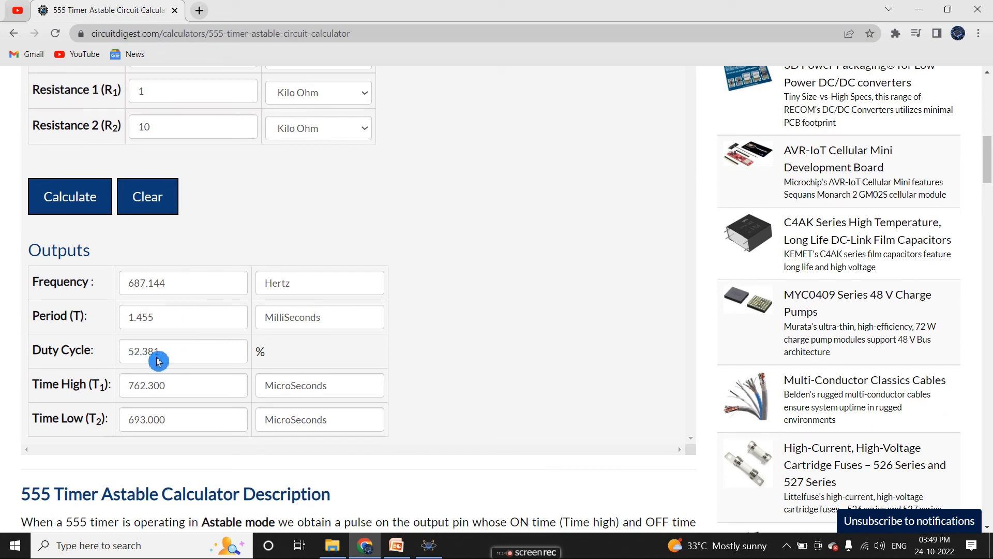
pyautogui.click(396, 546)
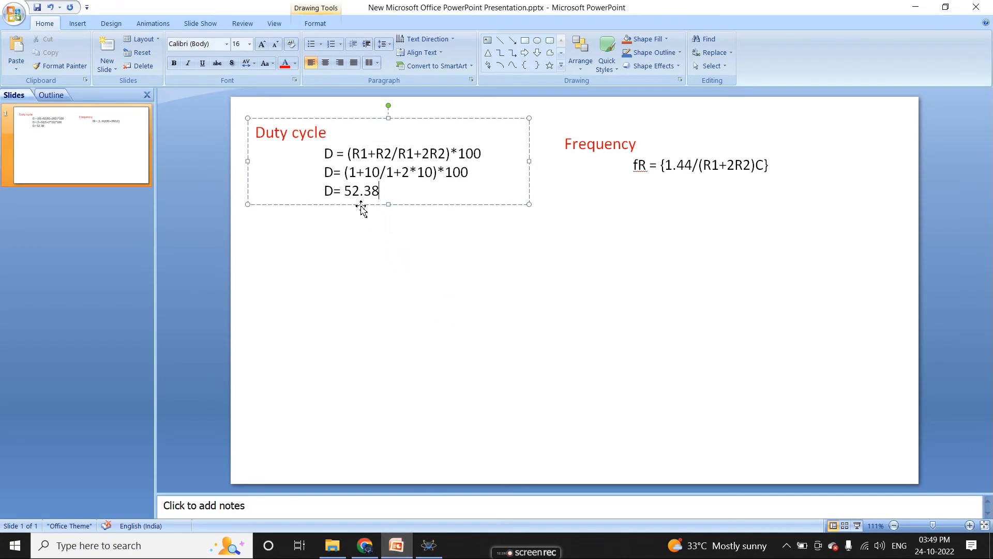
# Simulate the circuit in Proteus, stop the run, and compare the oscilloscope pulses with the outputs of the online 555 calculator.
pyautogui.click(421, 552)
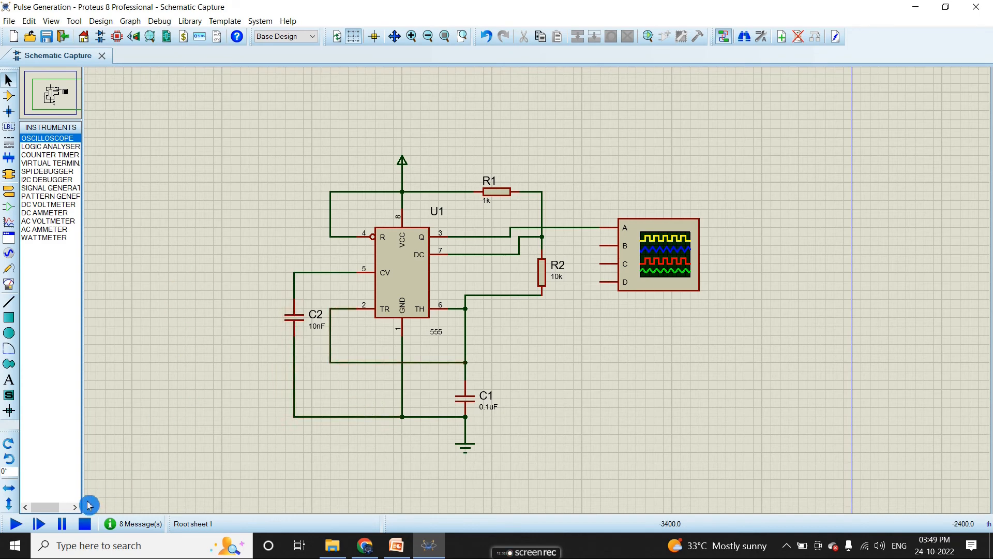
pyautogui.click(15, 524)
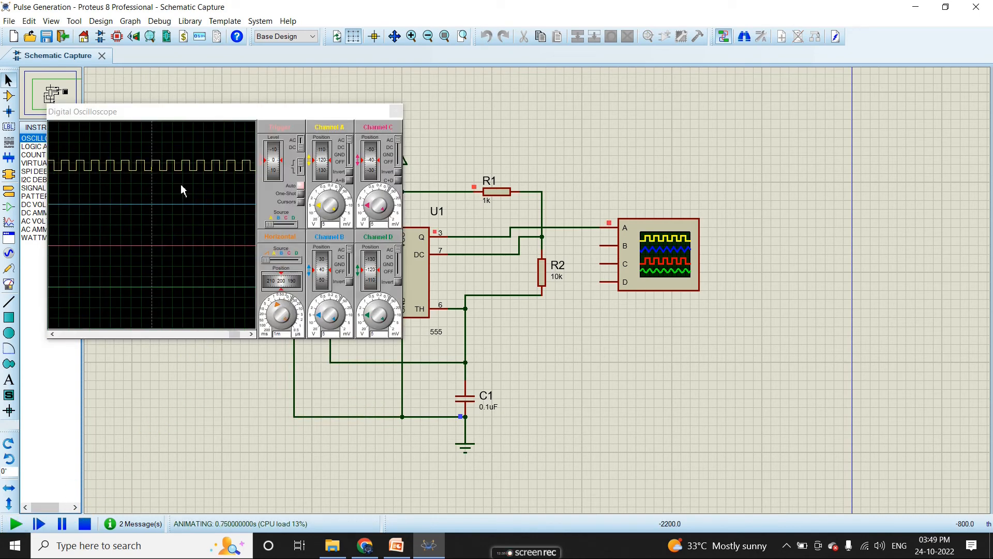
pyautogui.click(85, 524)
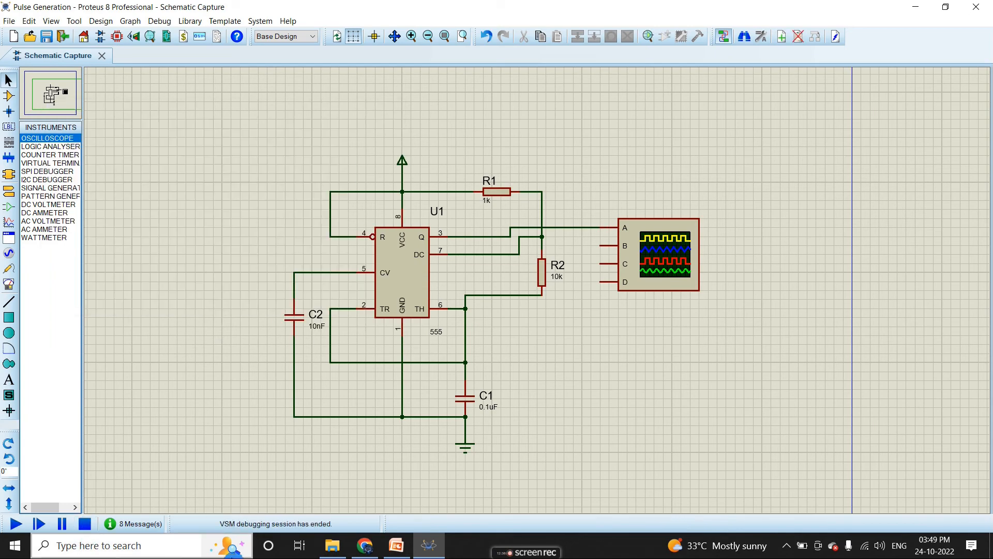
pyautogui.click(365, 545)
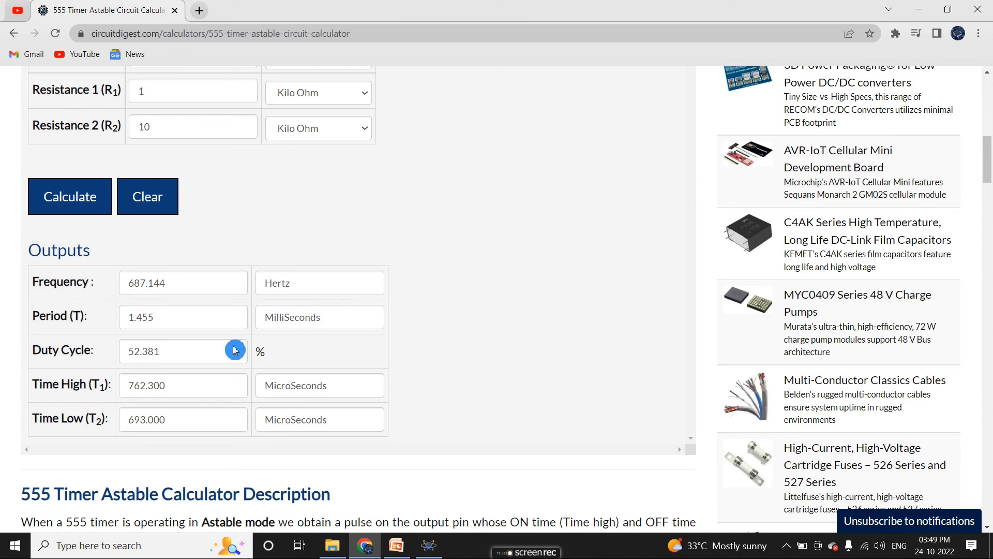
pyautogui.scroll(1, 236, 350)
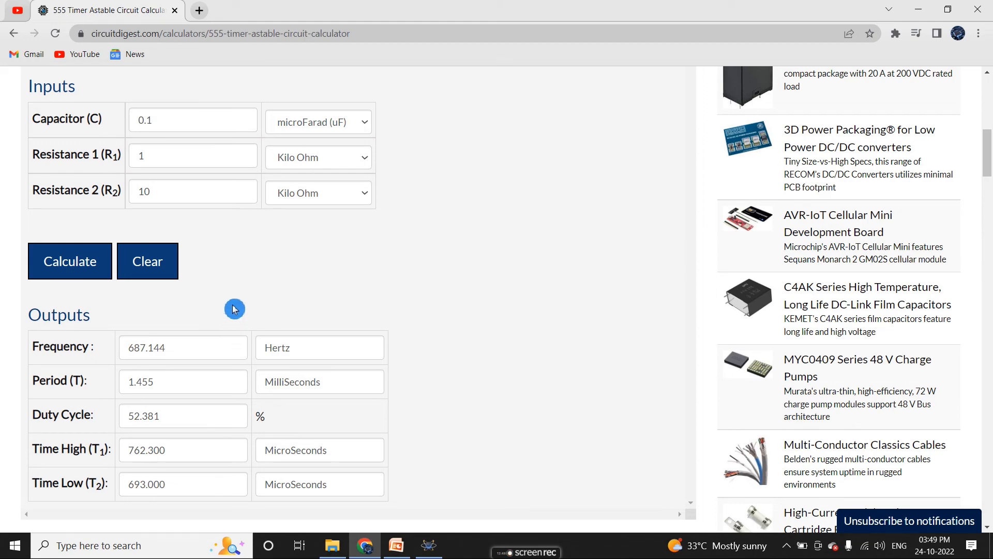
# Set R1 to 10k and R2 to 1k in the Proteus schematic and run a brief simulation to check the waveform.
pyautogui.click(428, 546)
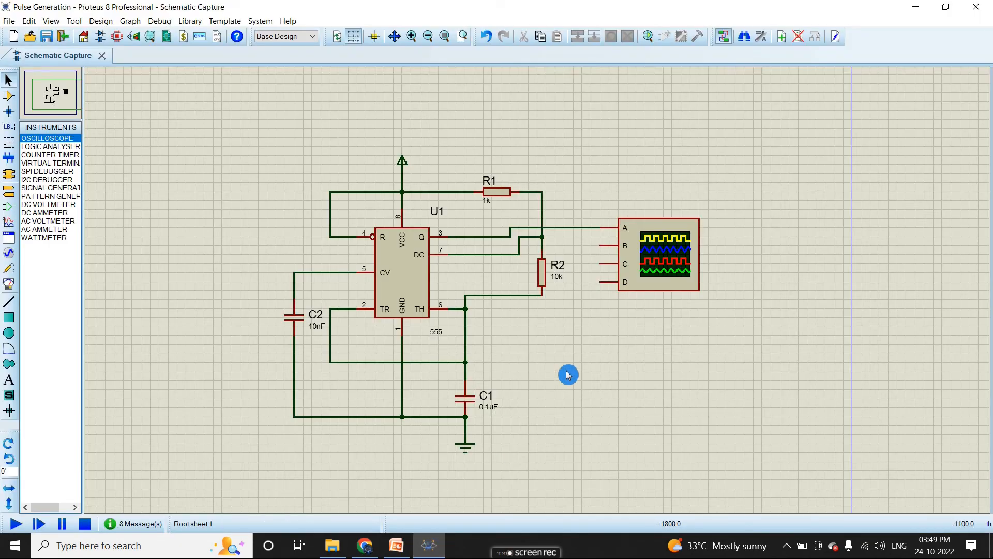
pyautogui.doubleClick(490, 202)
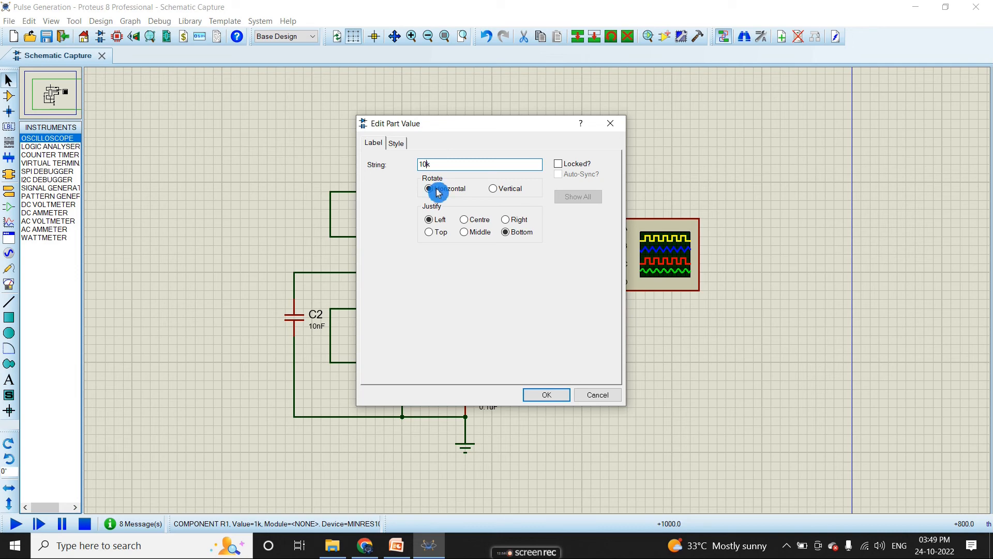
pyautogui.click(547, 395)
pyautogui.doubleClick(558, 280)
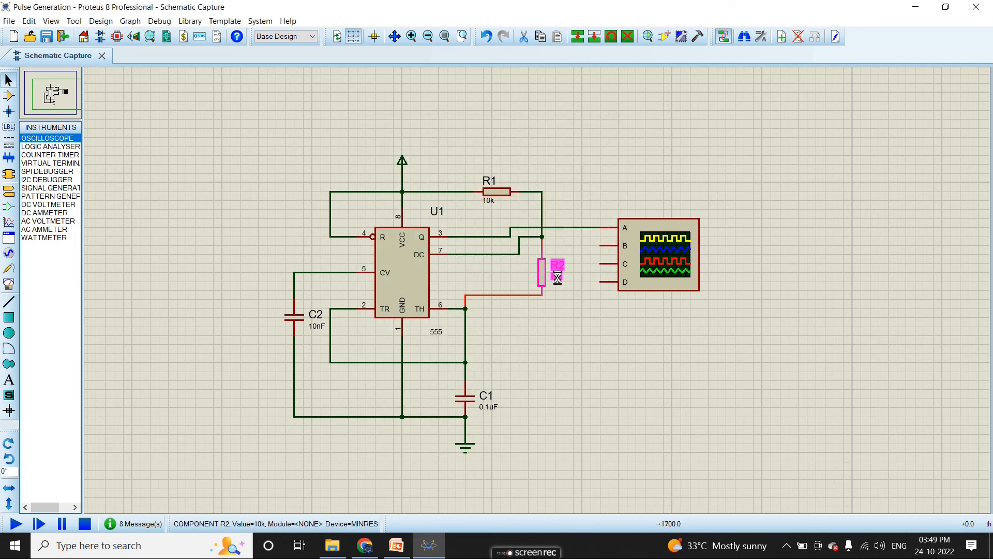
pyautogui.press('BackSpace')
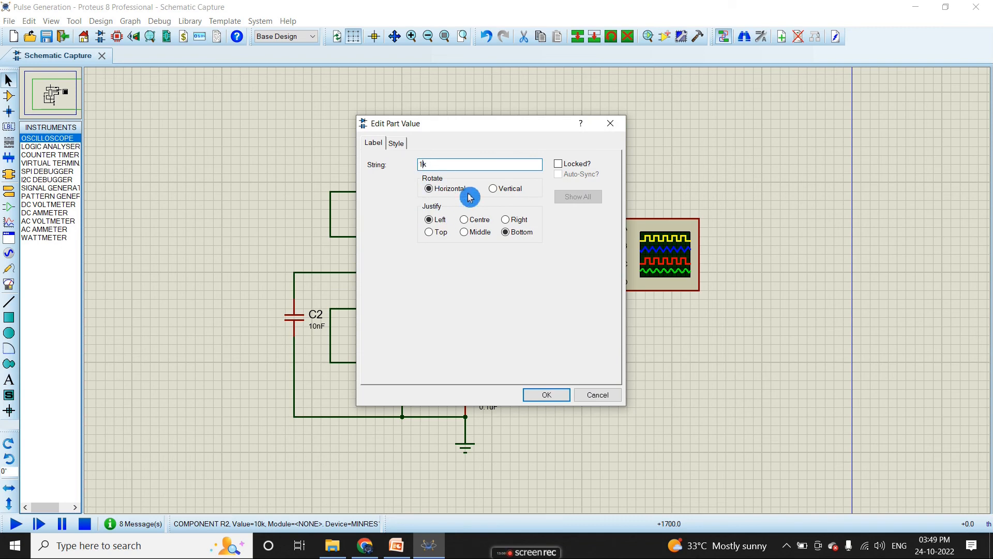
pyautogui.click(547, 395)
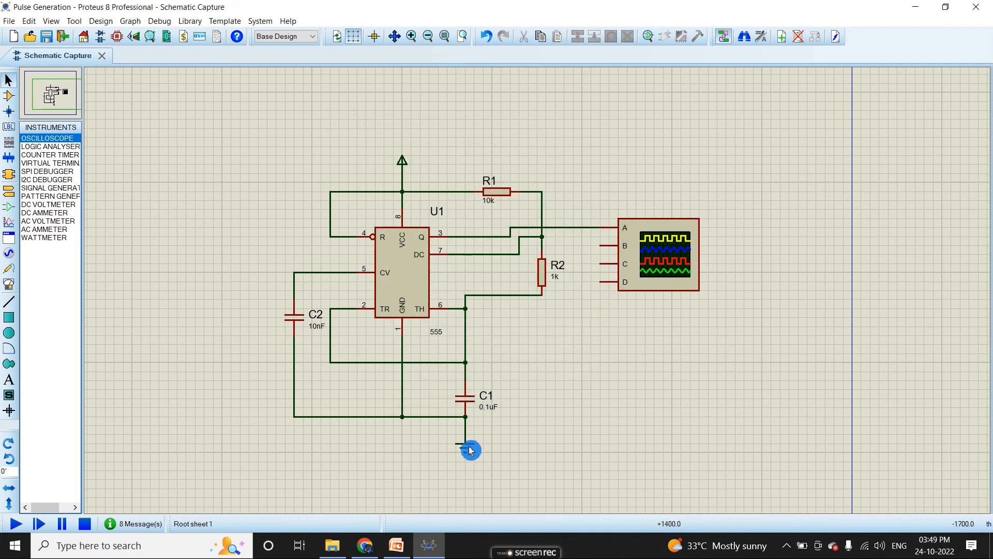
pyautogui.click(27, 524)
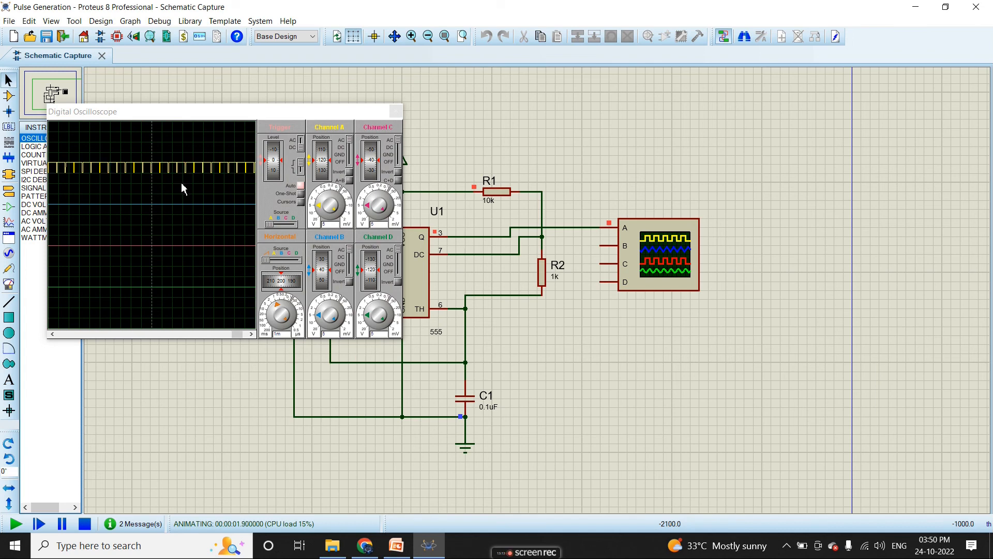
pyautogui.click(92, 528)
# In the online calculator, set Resistance 1 to 10 and Resistance 2 to 1 Kilo Ohm and calculate the astable outputs.
pyautogui.click(366, 545)
pyautogui.click(140, 148)
pyautogui.click(165, 159)
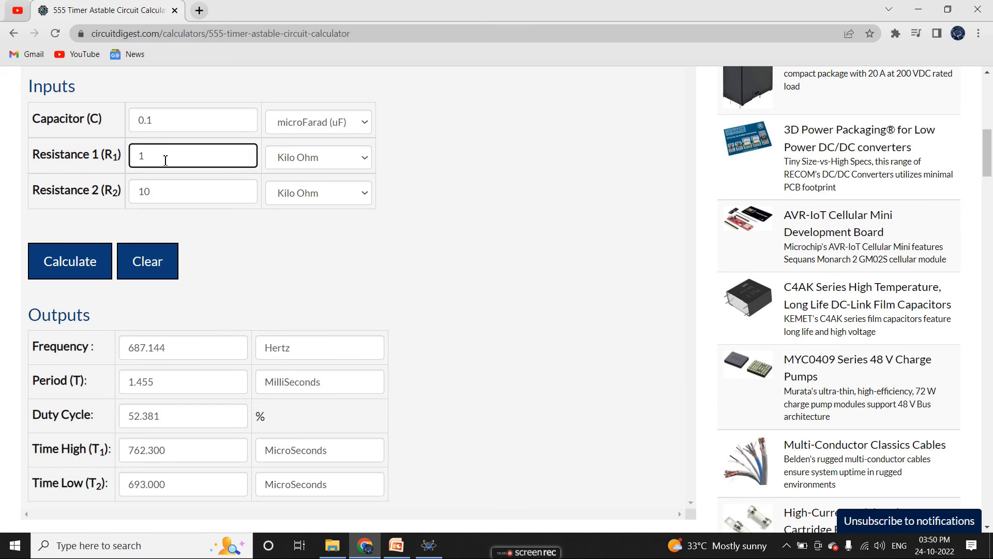
pyautogui.click(166, 193)
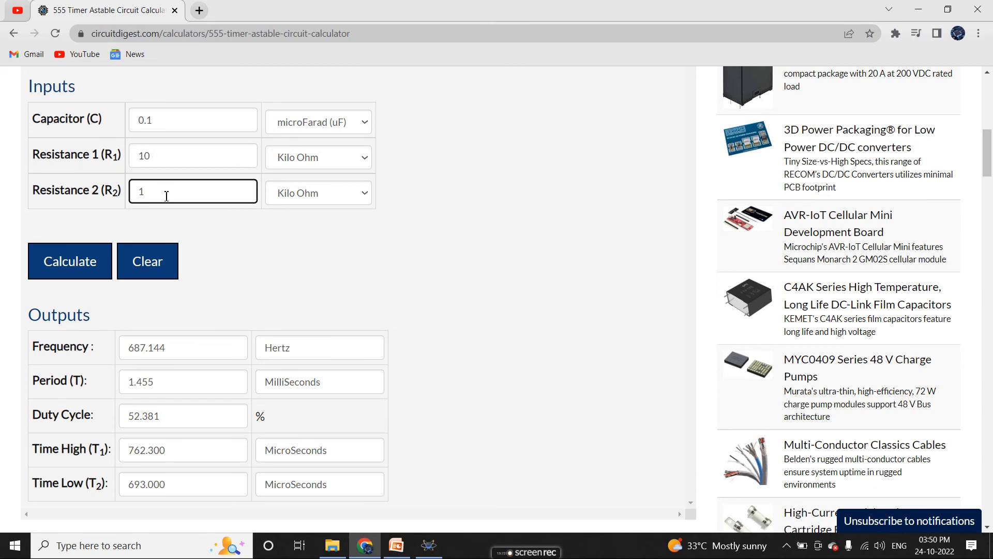
pyautogui.click(85, 266)
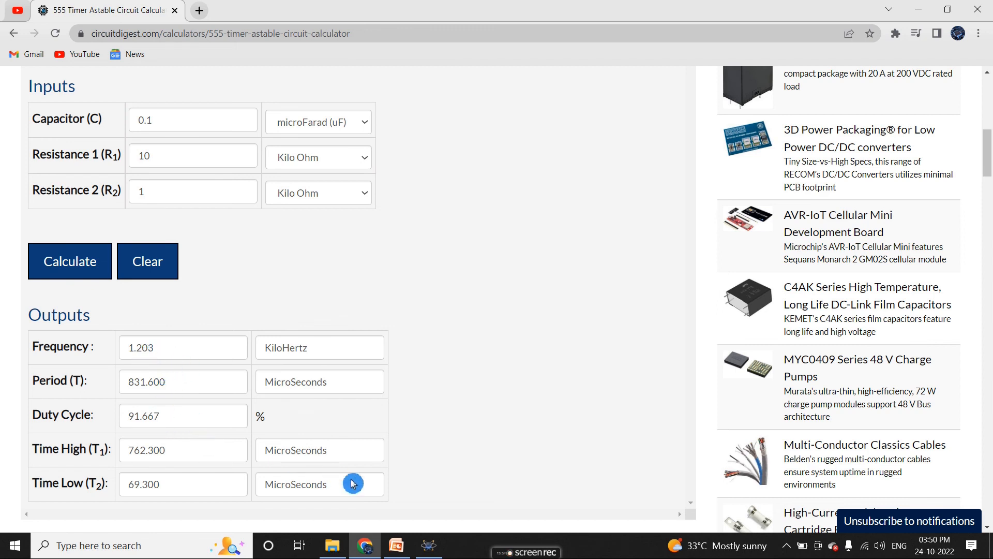
# Rerun the Proteus simulation to compare the oscilloscope pulses with the calculated duty cycle, and stop it.
pyautogui.click(427, 548)
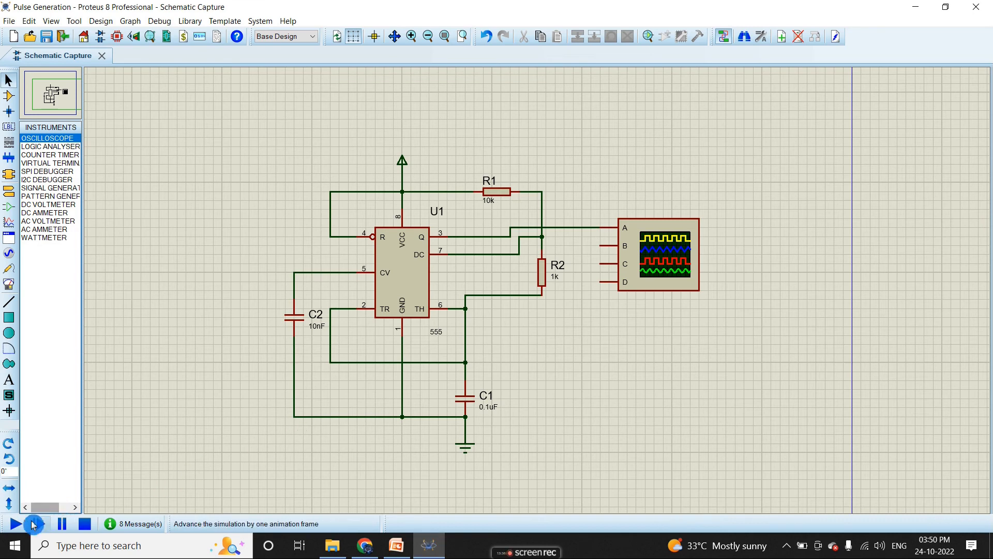
pyautogui.click(16, 524)
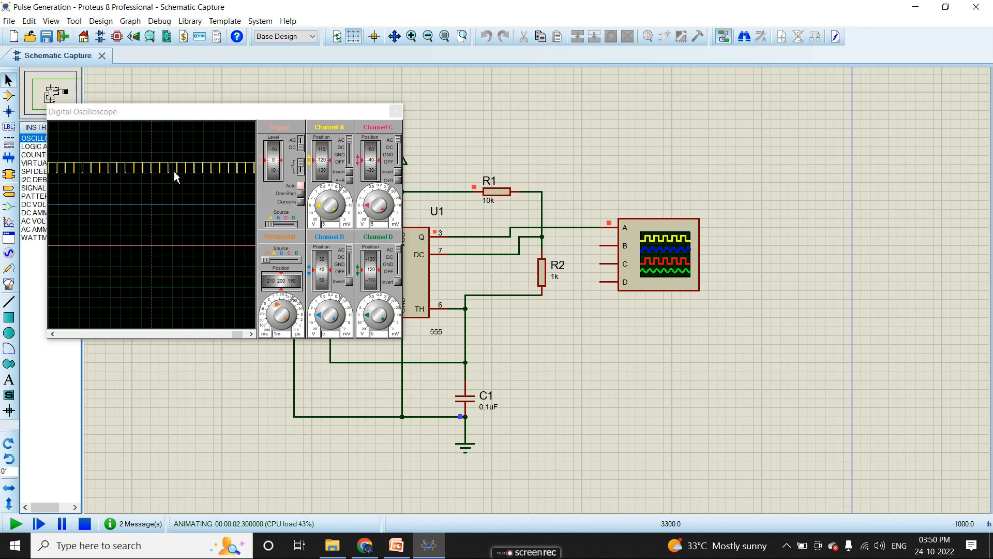
pyautogui.click(88, 526)
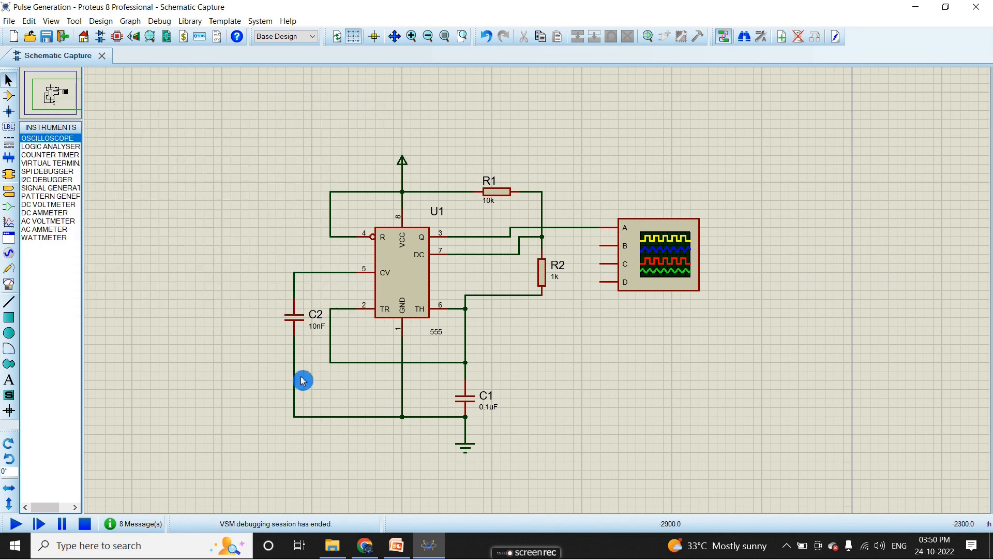
# Set resistor R1's value to 100R in the schematic.
pyautogui.click(491, 193)
pyautogui.doubleClick(488, 199)
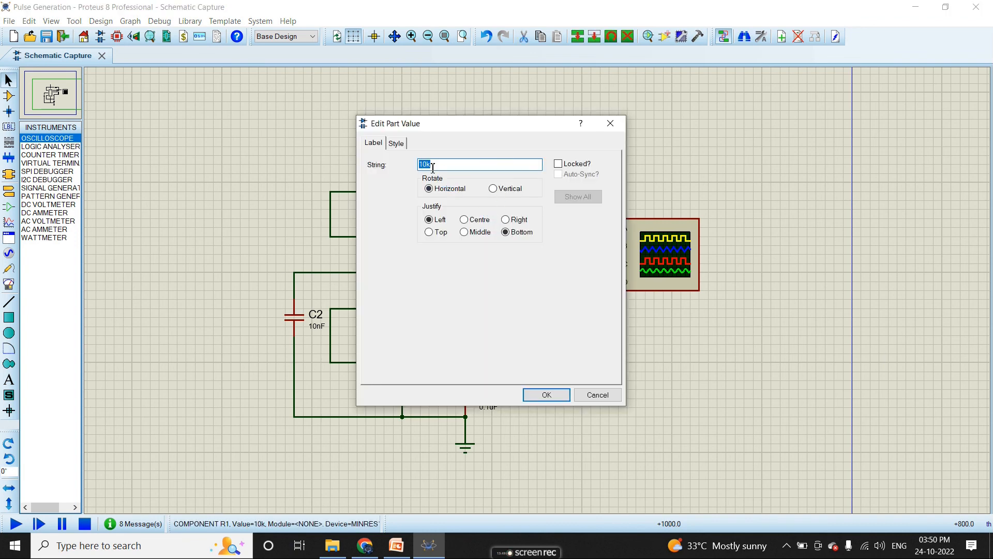
pyautogui.click(433, 190)
pyautogui.click(398, 196)
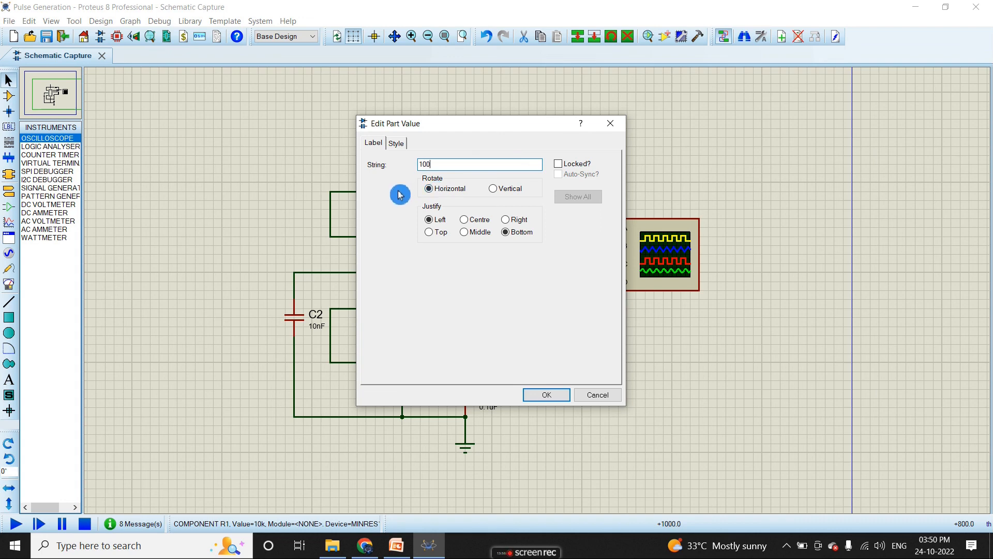
pyautogui.write('R')
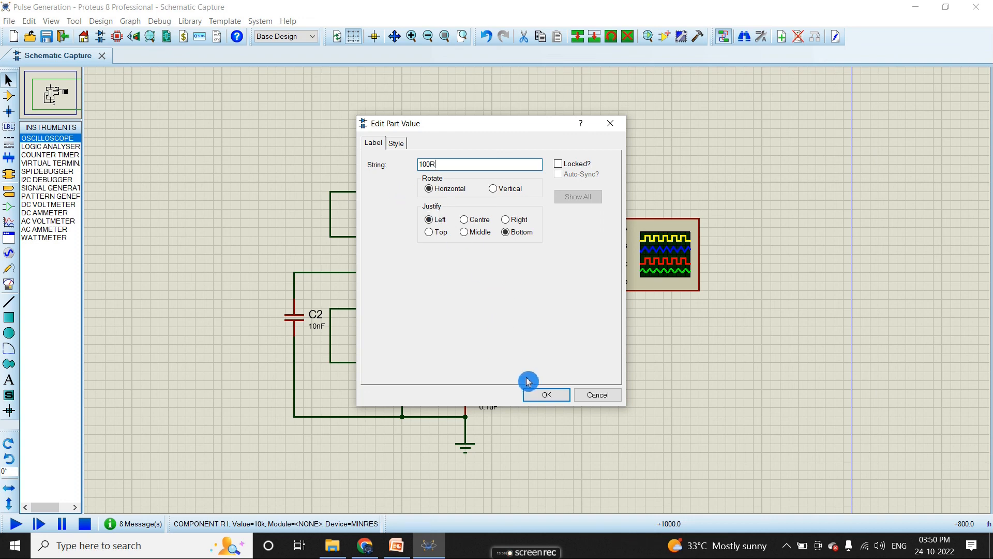
pyautogui.click(539, 395)
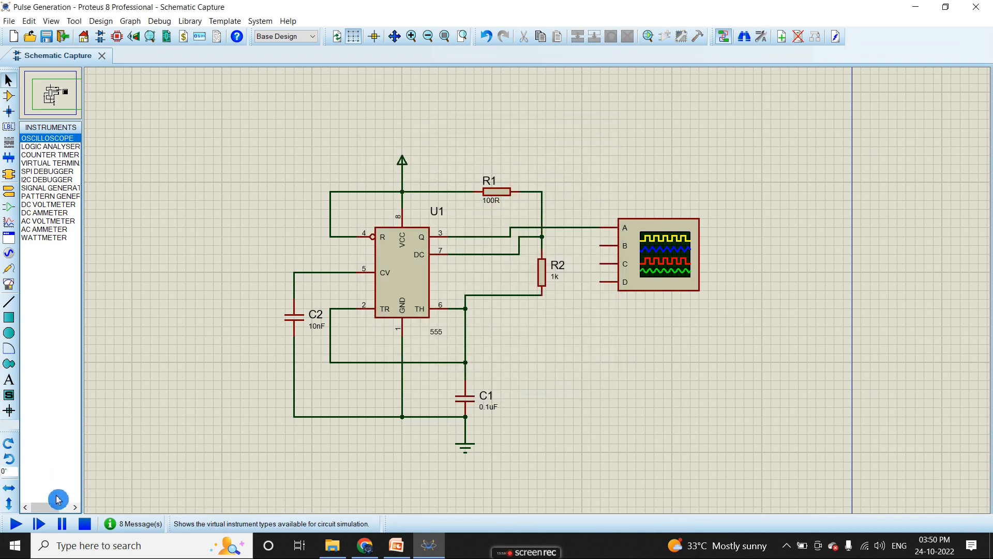
# Simulate the circuit with the 100R resistor, examine the channel A pulses on the oscilloscope, and stop the run.
pyautogui.click(32, 527)
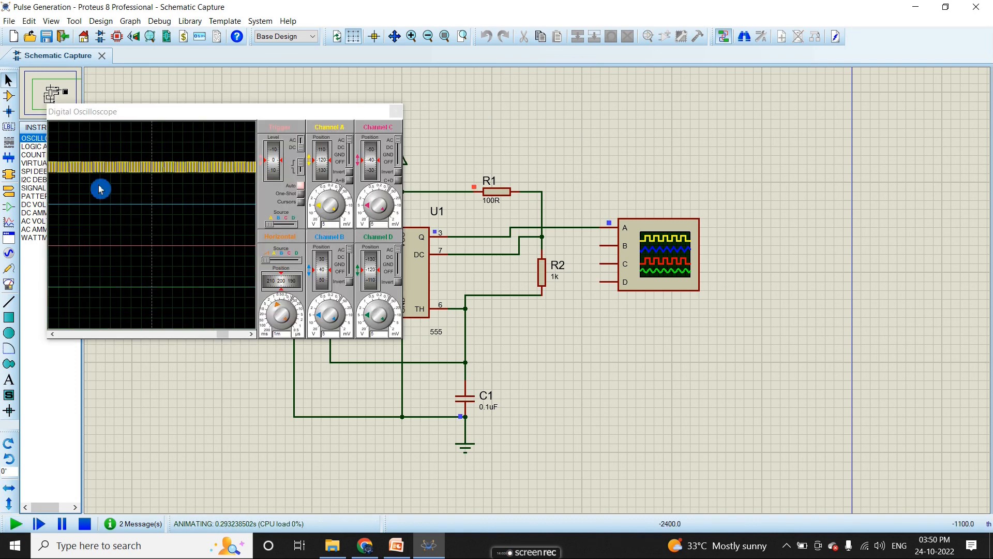
pyautogui.moveTo(141, 182)
pyautogui.mouseDown()
pyautogui.moveTo(204, 182)
pyautogui.moveTo(187, 182)
pyautogui.mouseUp()
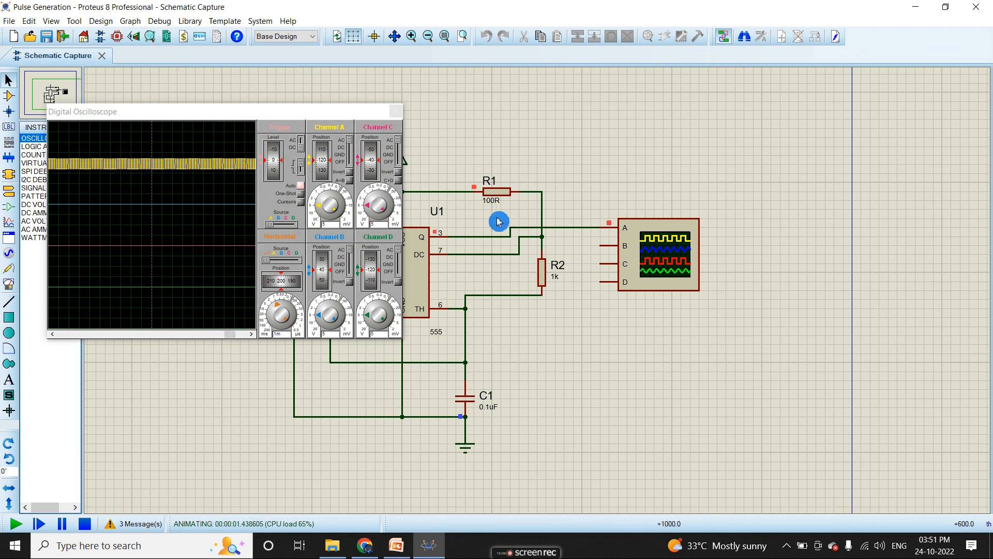
pyautogui.click(83, 523)
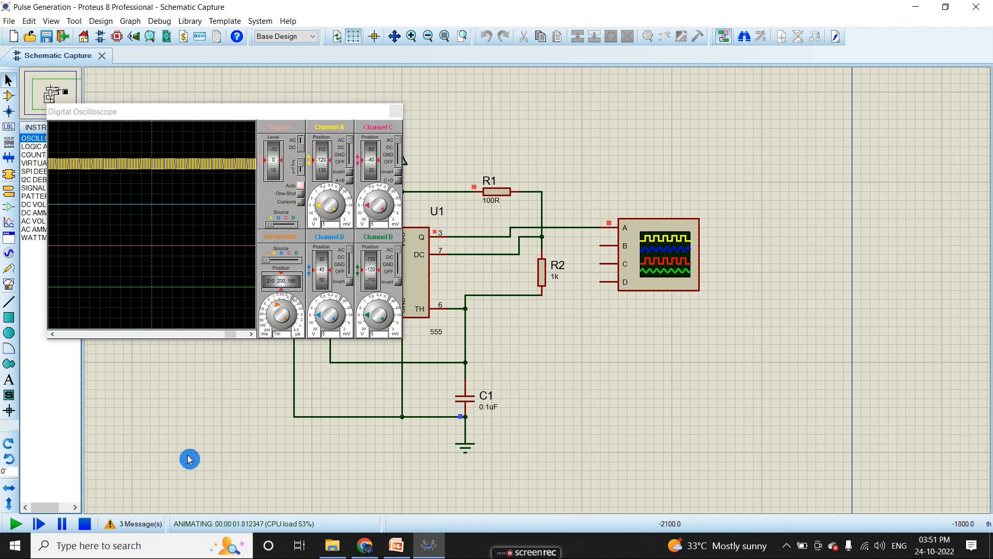